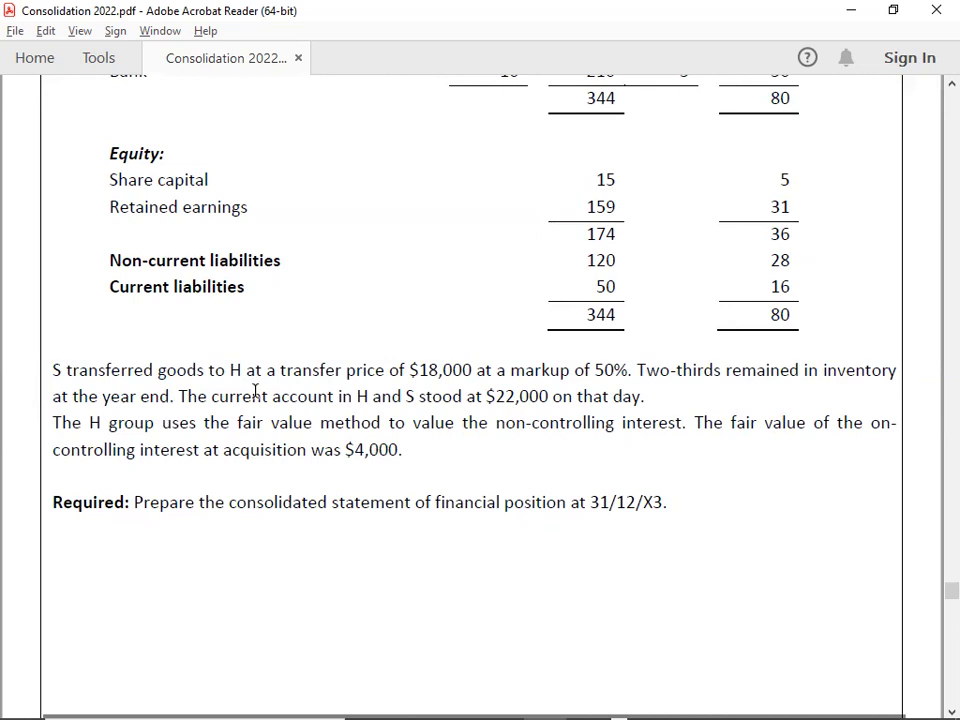
Step: Switch to the CONSOLIDATION, PROFIT & LOSS STATEMENT workbook in Excel and enter the heading P CO. in cell D949
{"action": "key", "text": "alt+Tab"}
{"action": "key", "text": "alt+Tab"}
{"action": "key", "text": "alt+Tab"}
{"action": "key", "text": "alt+Tab"}
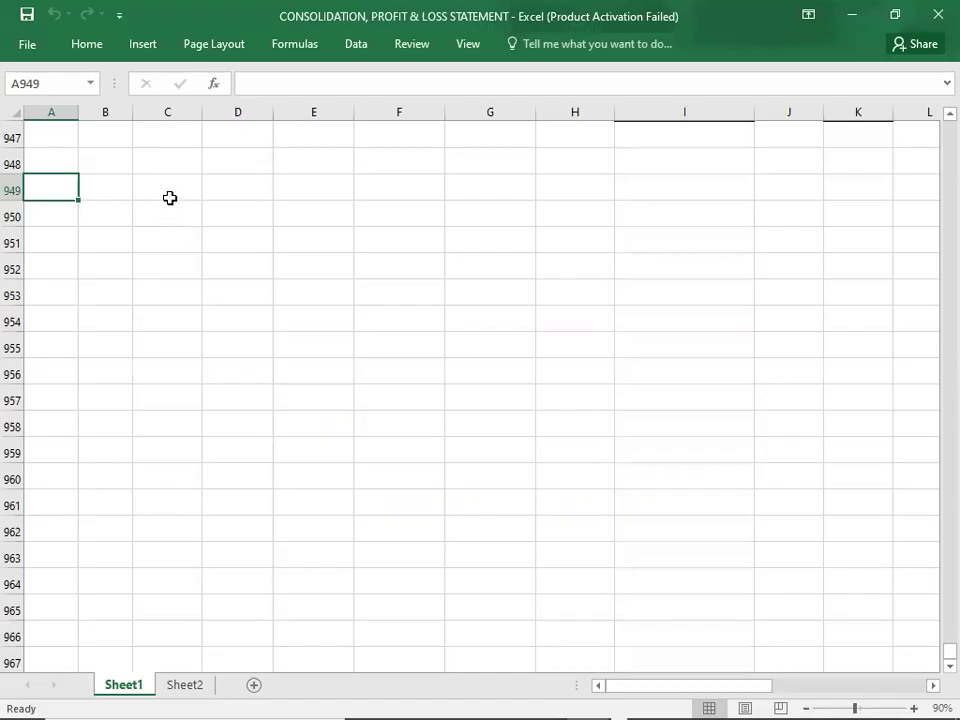
{"action": "left_click", "coordinate": [218, 191]}
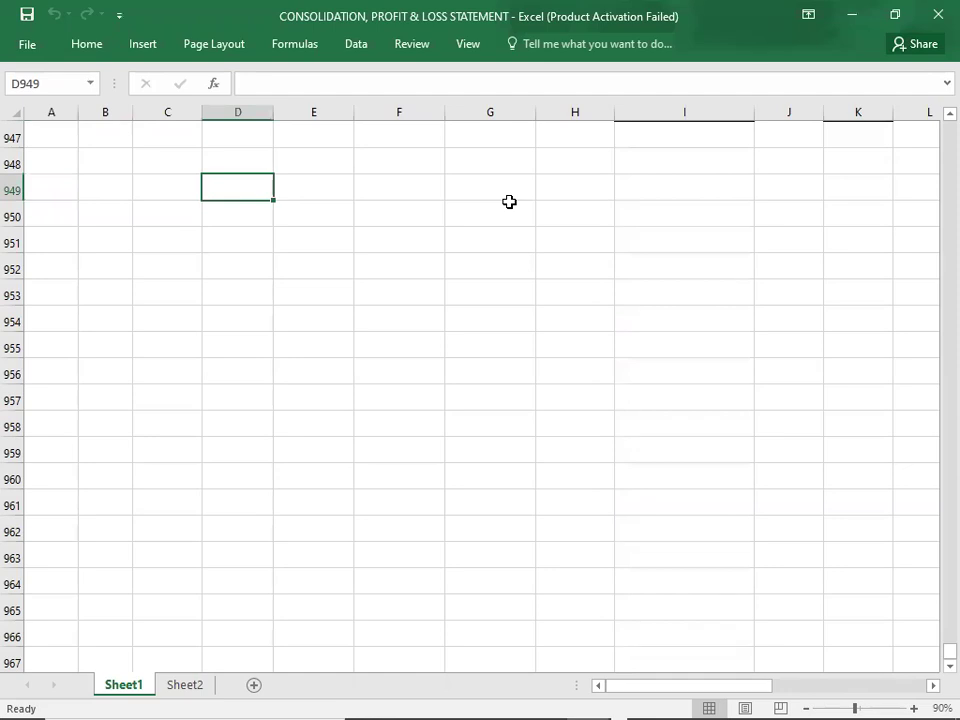
{"action": "type", "text": "p"}
{"action": "key", "text": "BackSpace"}
{"action": "type", "text": "P CO,"}
{"action": "key", "text": "BackSpace"}
{"action": "type", "text": "."}
{"action": "key", "text": "Tab"}
Step: Enter the heading S CO. in cell G949, on the same row as the P CO. heading
{"action": "key", "text": "Tab"}
{"action": "key", "text": "Tab"}
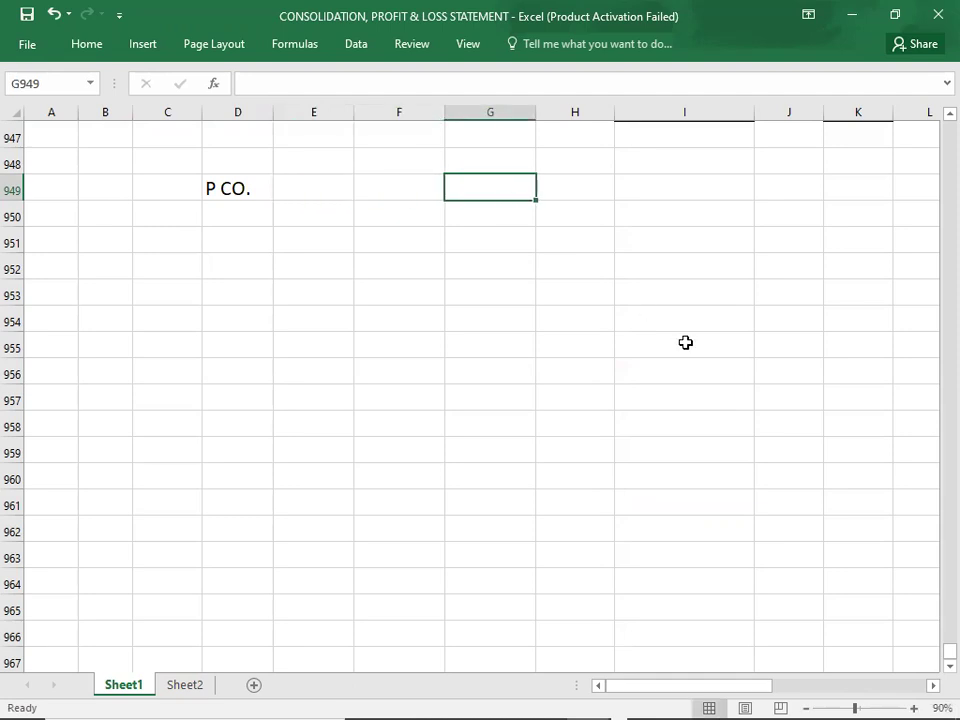
{"action": "type", "text": "S C"}
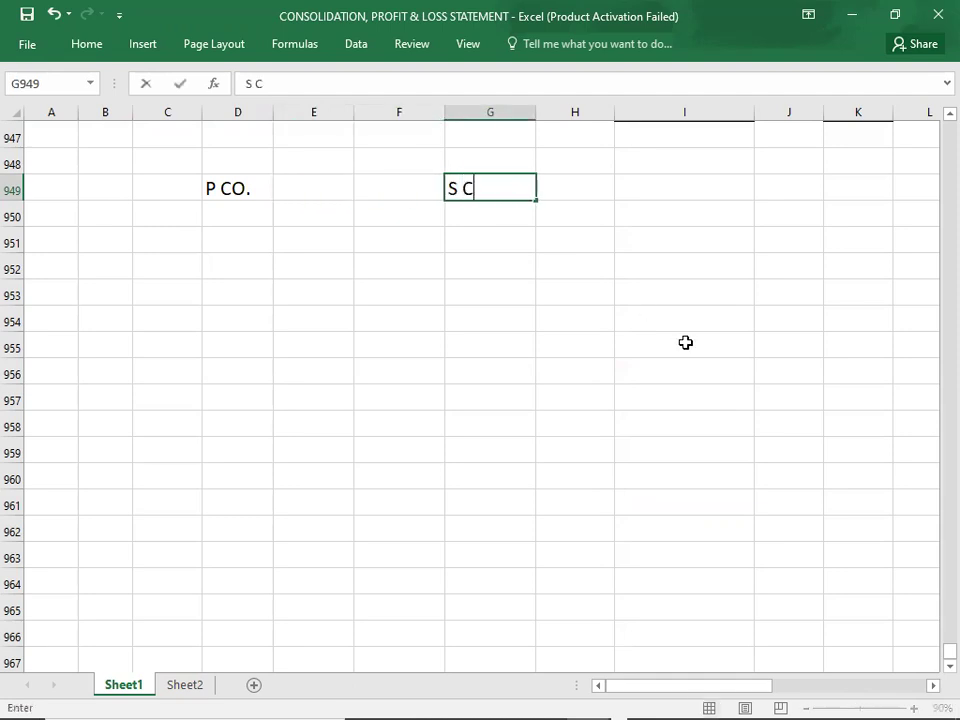
{"action": "type", "text": "O."}
{"action": "key", "text": "Return"}
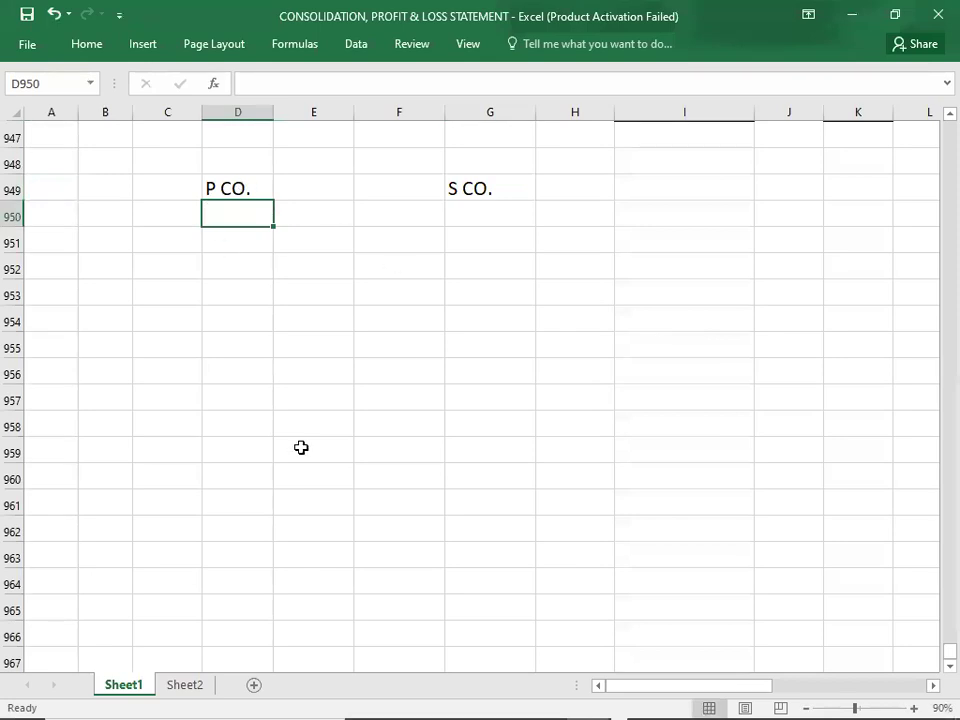
Step: Under P CO., enter the label COST in D951 with the amount 10000 beside it in E951
{"action": "left_click", "coordinate": [227, 242]}
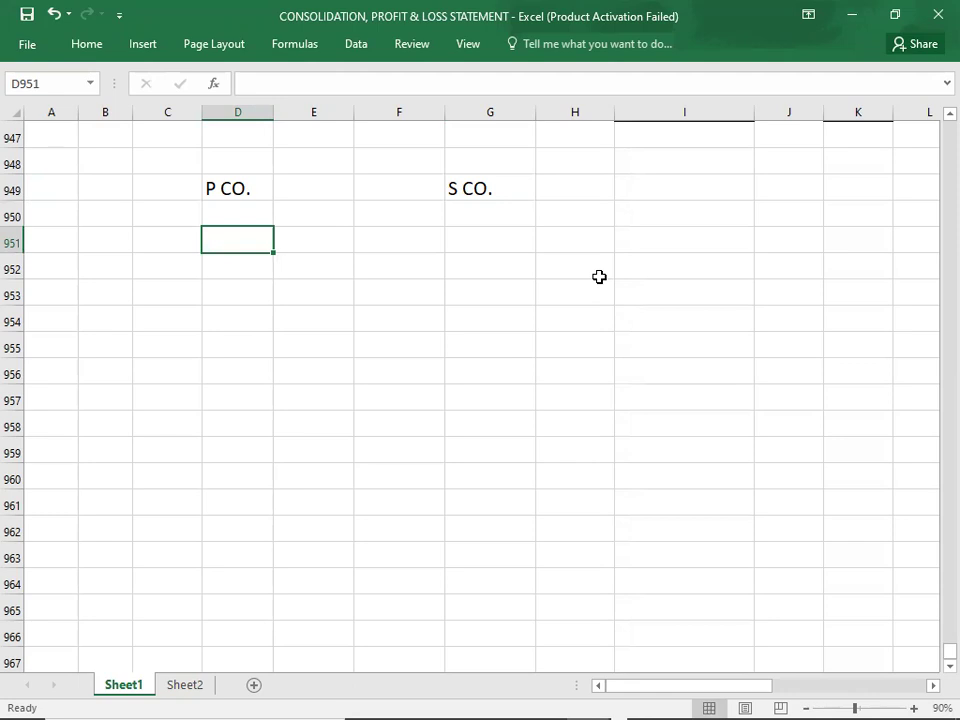
{"action": "type", "text": "COST"}
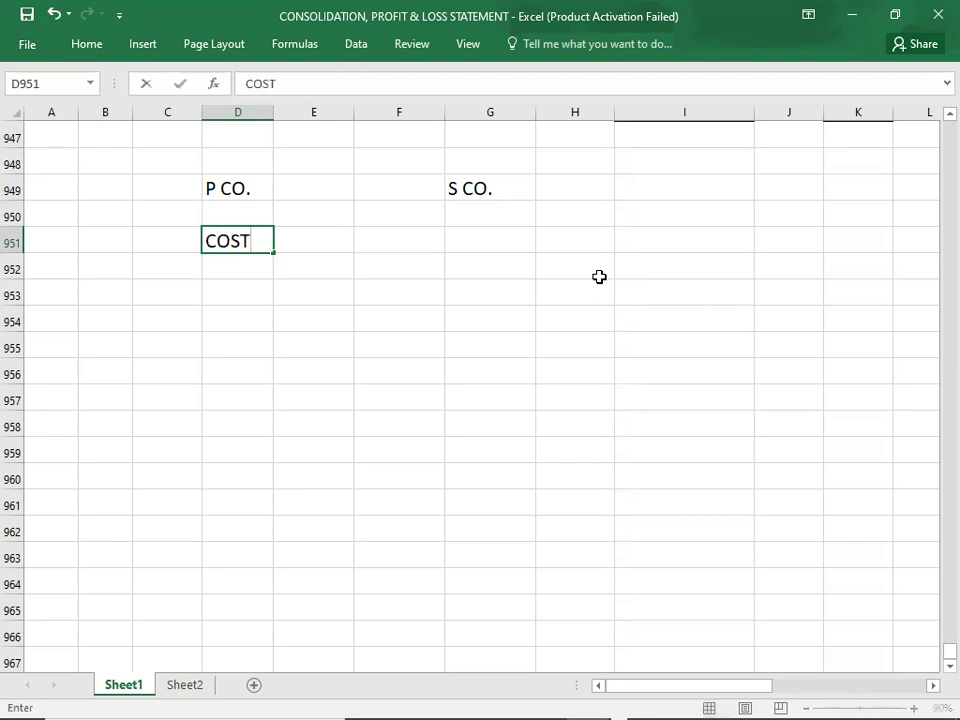
{"action": "key", "text": "Tab"}
{"action": "type", "text": "10000"}
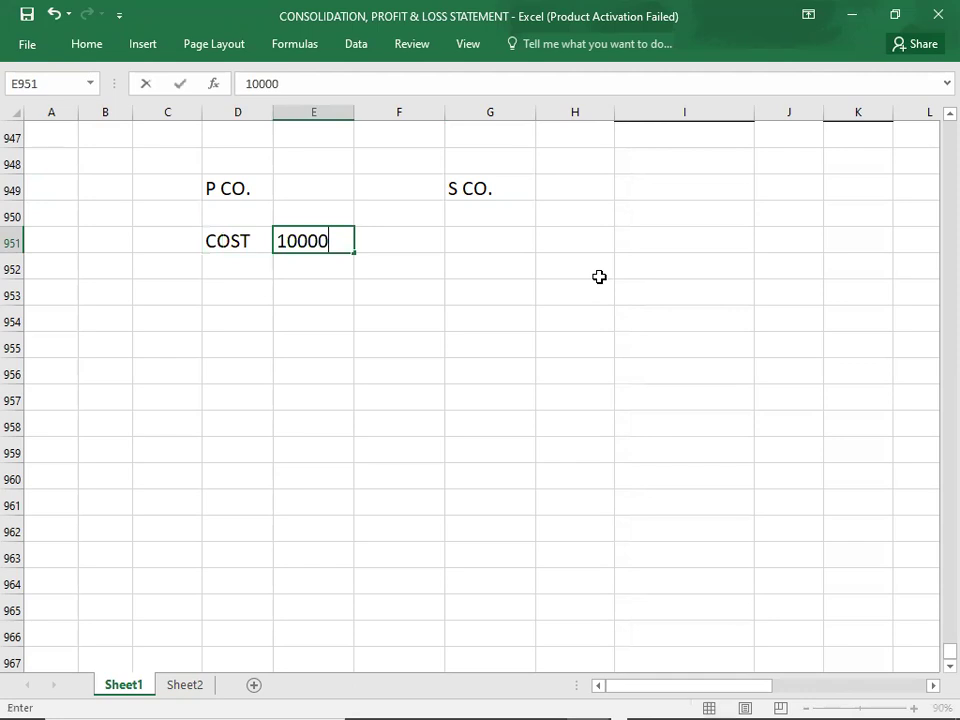
{"action": "key", "text": "Return"}
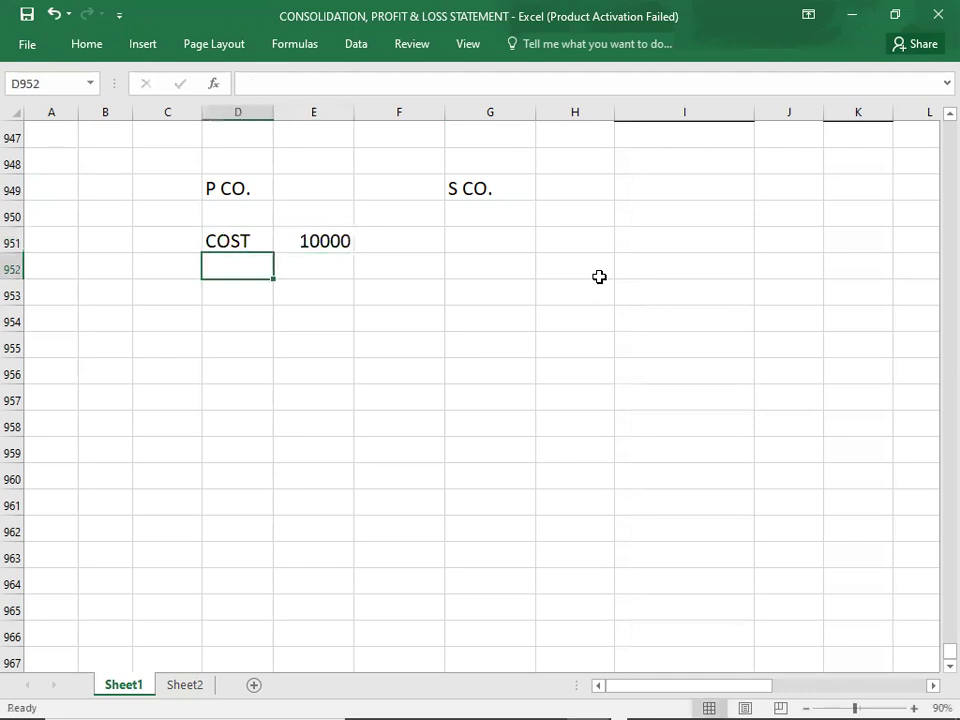
Step: Below the cost line, add PROFIT with 2000 in row 952 and SALES with 12000 in row 953
{"action": "type", "text": "PROFIT"}
{"action": "key", "text": "Tab"}
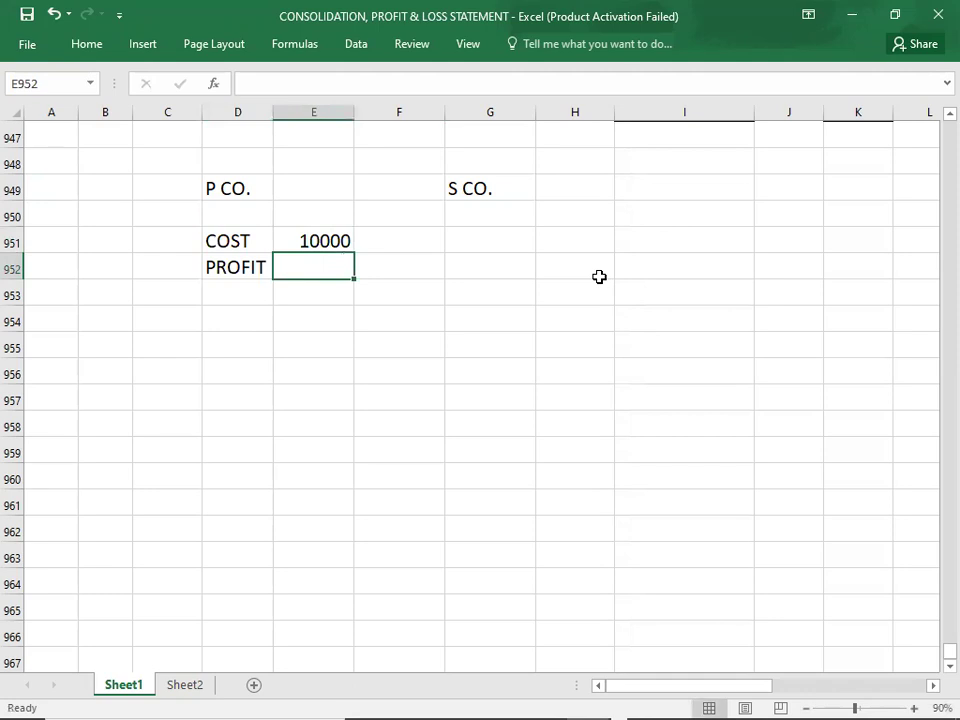
{"action": "type", "text": "20000"}
{"action": "key", "text": "BackSpace"}
{"action": "key", "text": "Return"}
{"action": "type", "text": "SALES"}
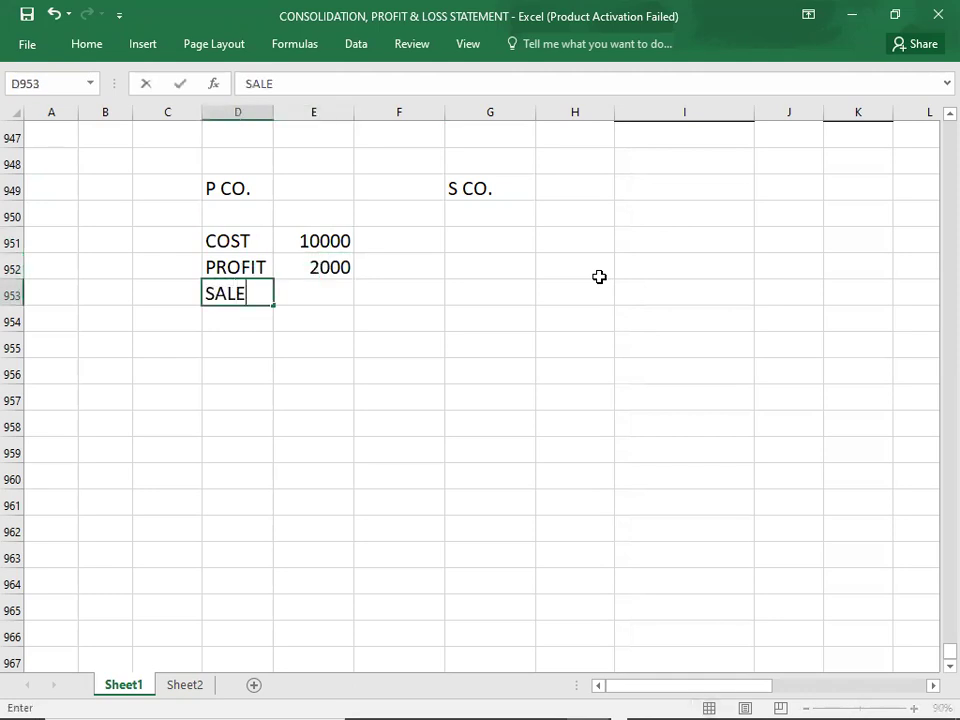
{"action": "key", "text": "Tab"}
{"action": "type", "text": "12000"}
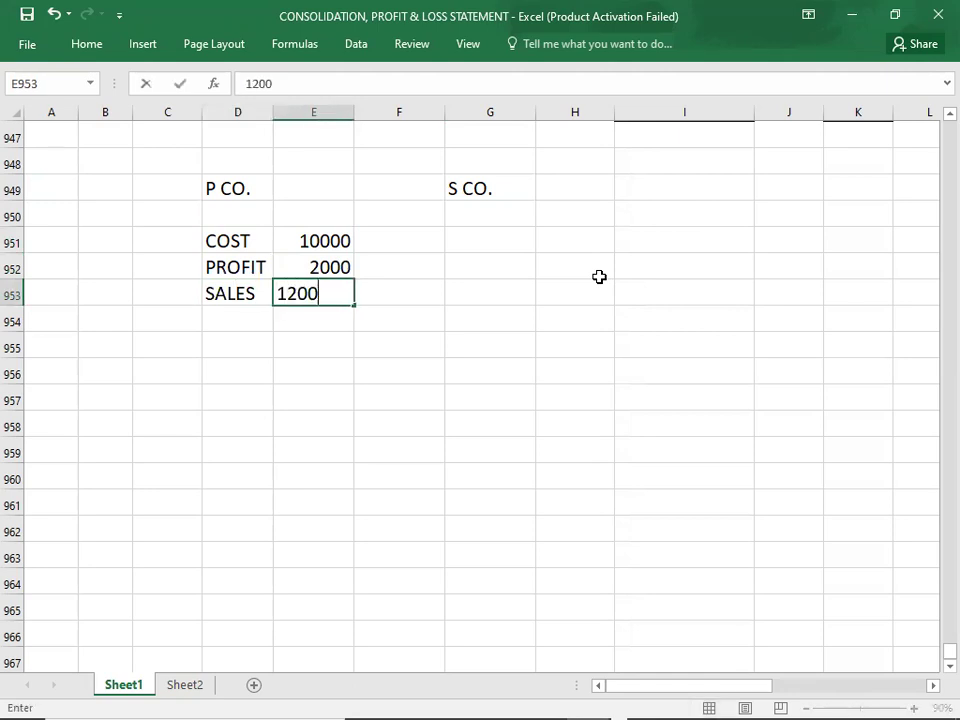
{"action": "key", "text": "Return"}
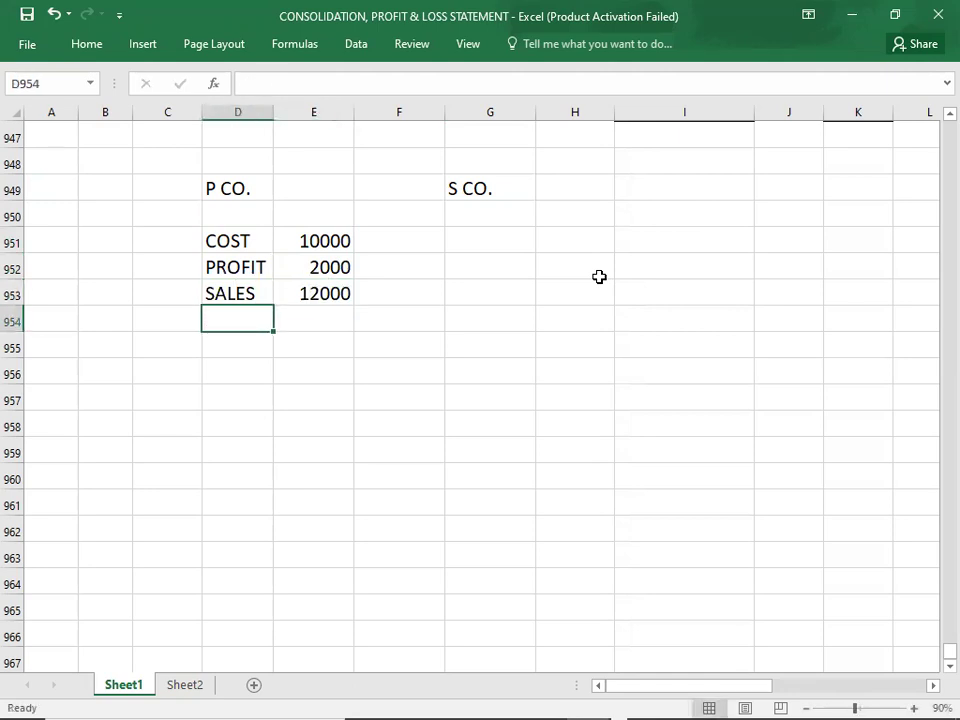
Step: Apply a top and double bottom border to the sales amount in E953
{"action": "left_click", "coordinate": [289, 287]}
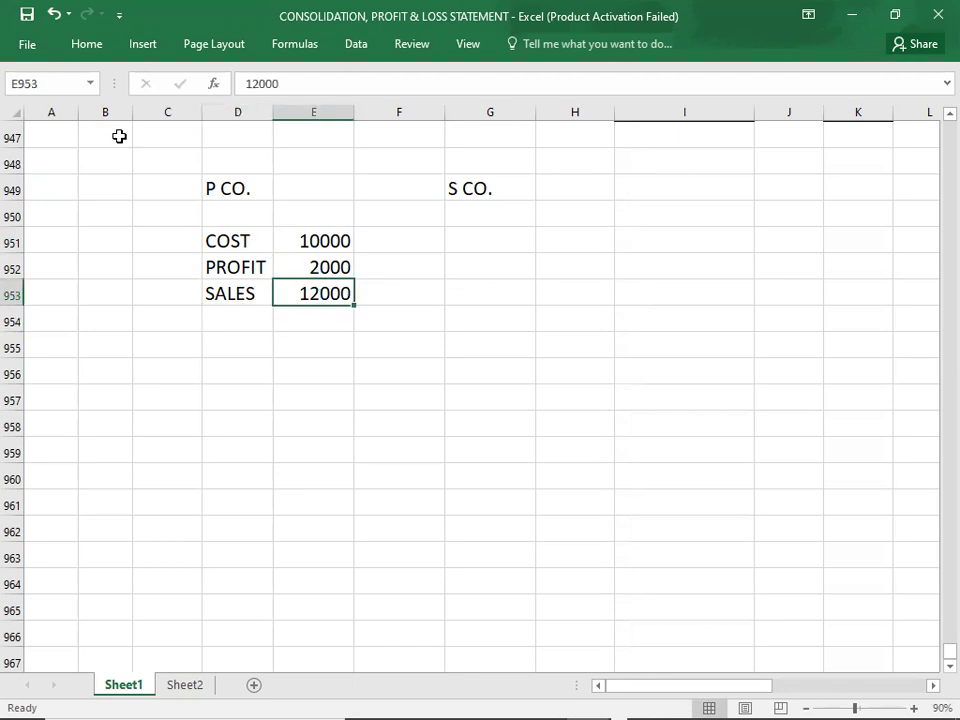
{"action": "left_click", "coordinate": [88, 48]}
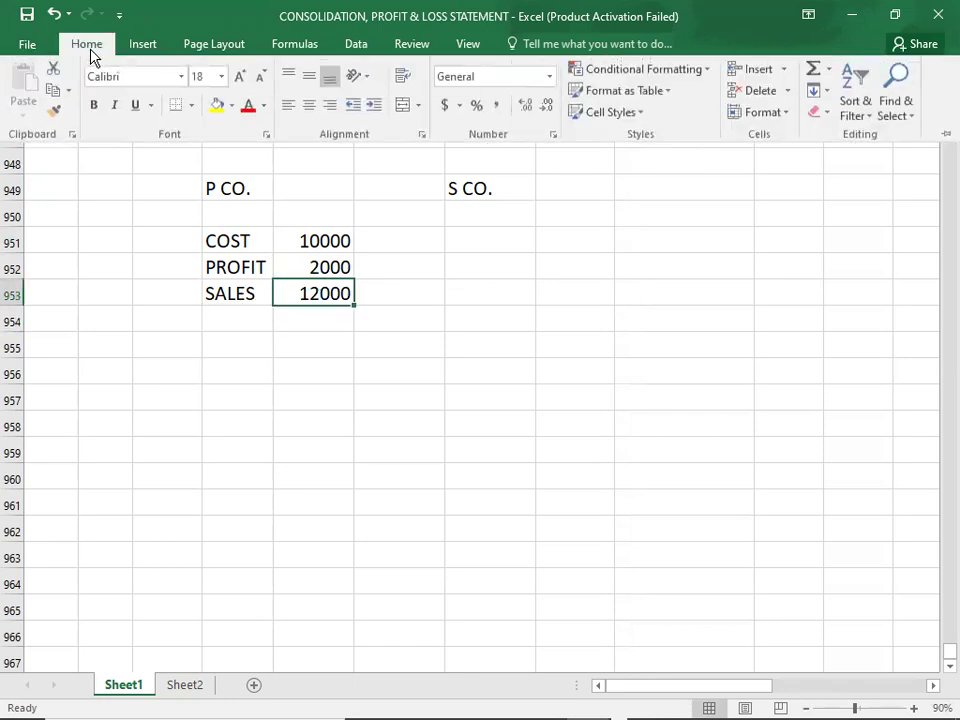
{"action": "left_click", "coordinate": [192, 108]}
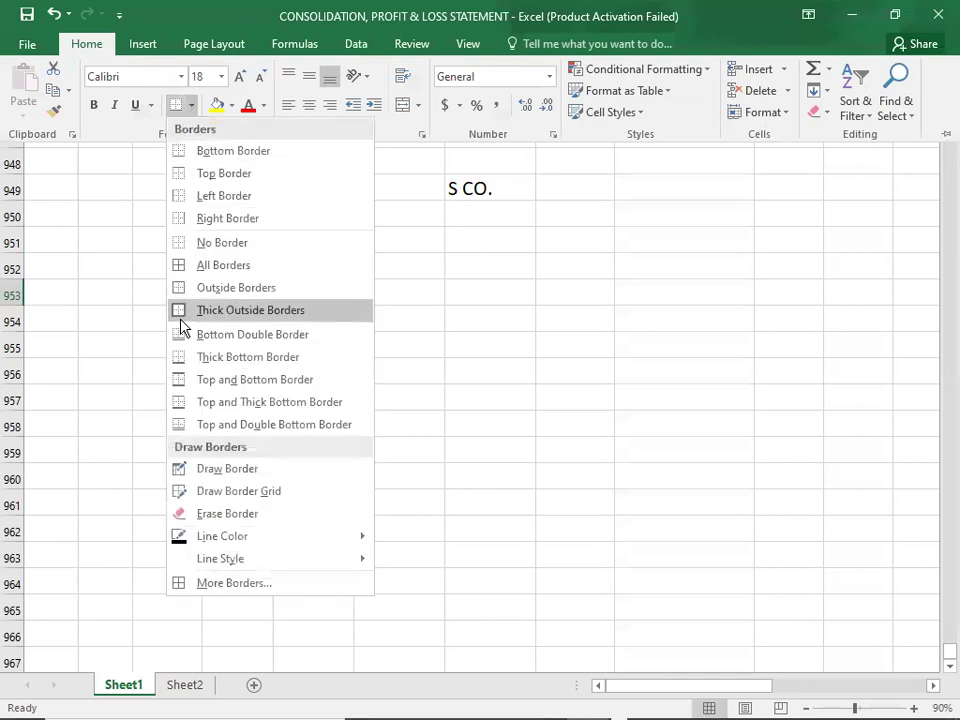
{"action": "left_click", "coordinate": [182, 426]}
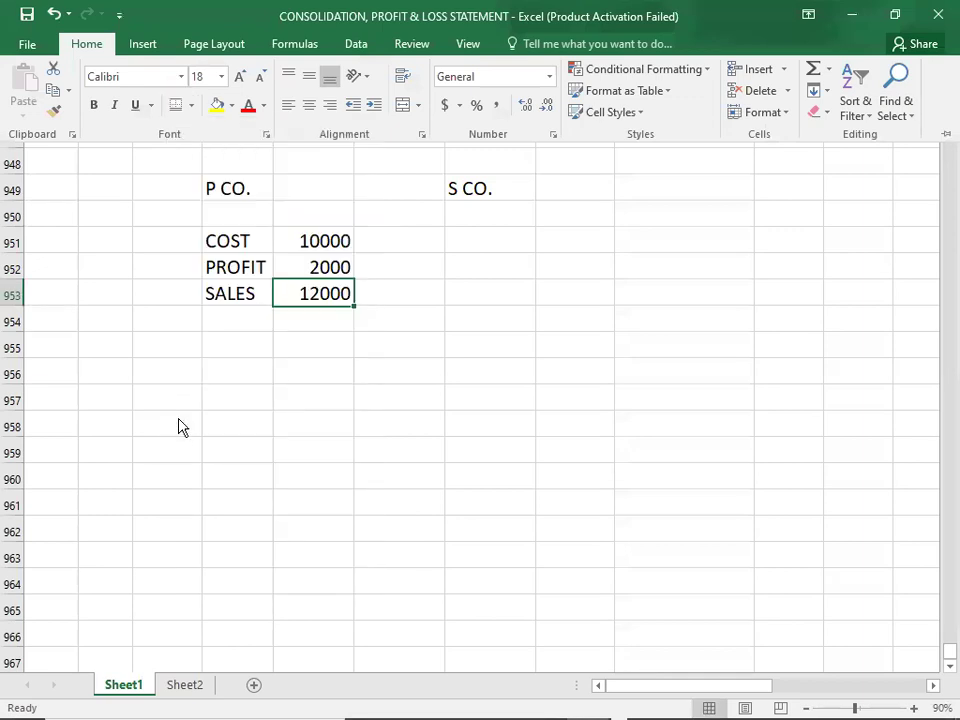
{"action": "left_click", "coordinate": [229, 347]}
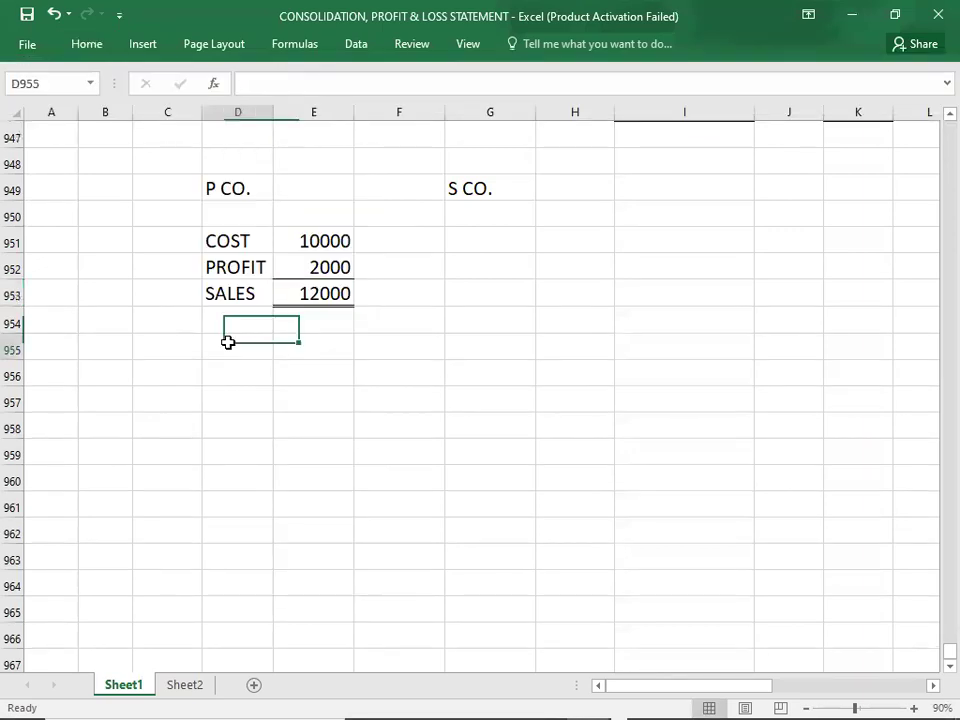
Step: Make the P CO. and S CO. headings in row 949 bold
{"action": "left_click", "coordinate": [231, 186]}
{"action": "key", "text": "ctrl+b"}
{"action": "key", "text": "Right"}
{"action": "key", "text": "Right"}
{"action": "key", "text": "Right"}
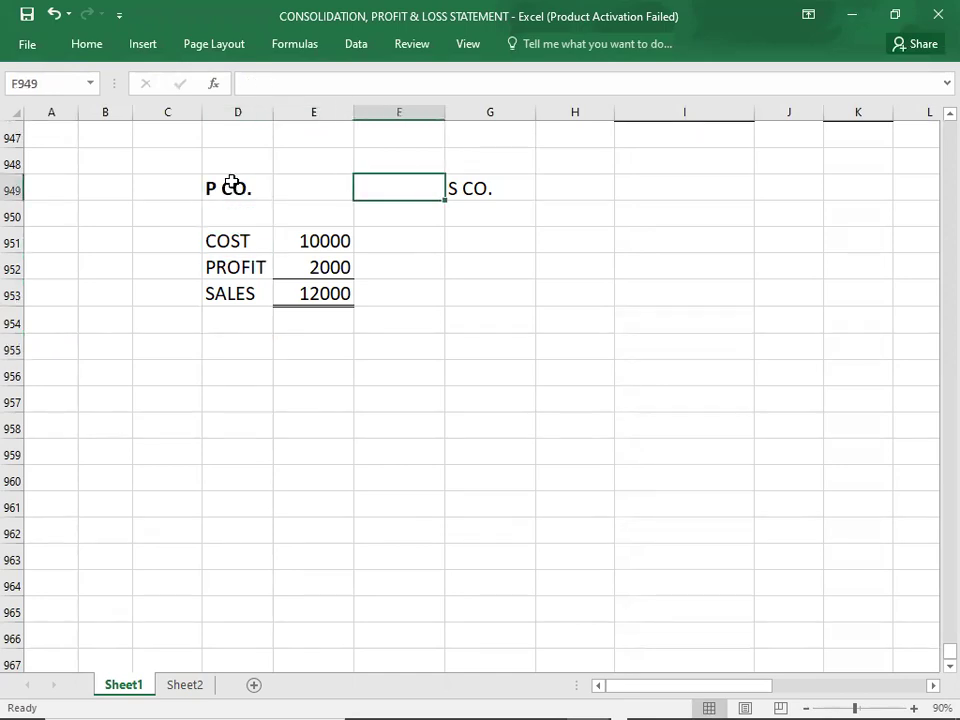
{"action": "key", "text": "ctrl+b"}
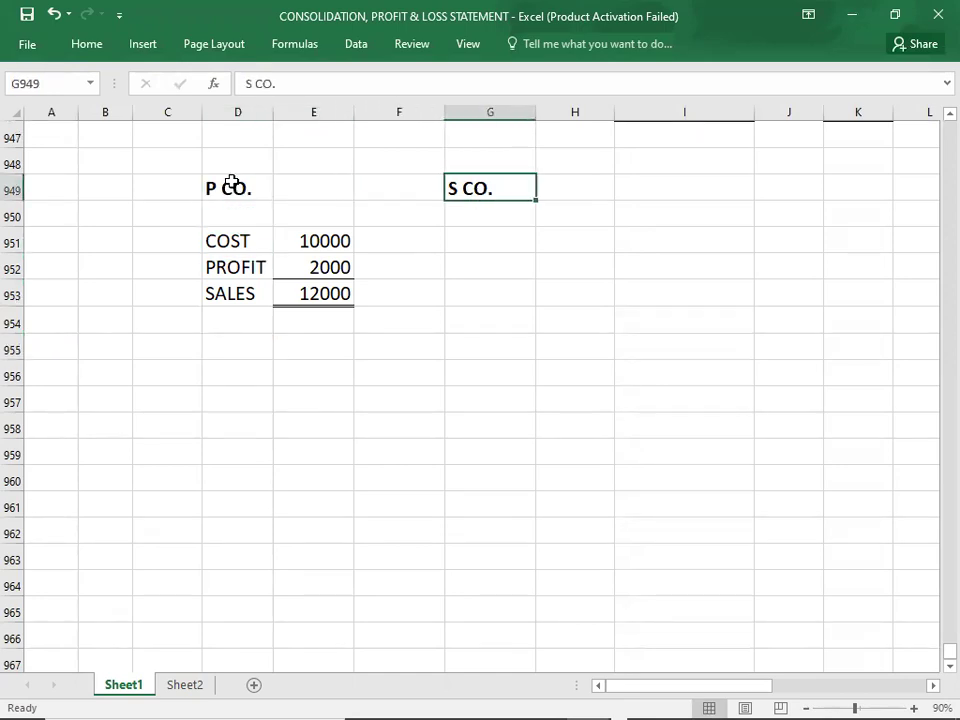
Step: Enter the journal entry accounts for P CO.: A/R in D955 and SALES indented in E956
{"action": "left_click", "coordinate": [236, 366]}
{"action": "left_click", "coordinate": [235, 349]}
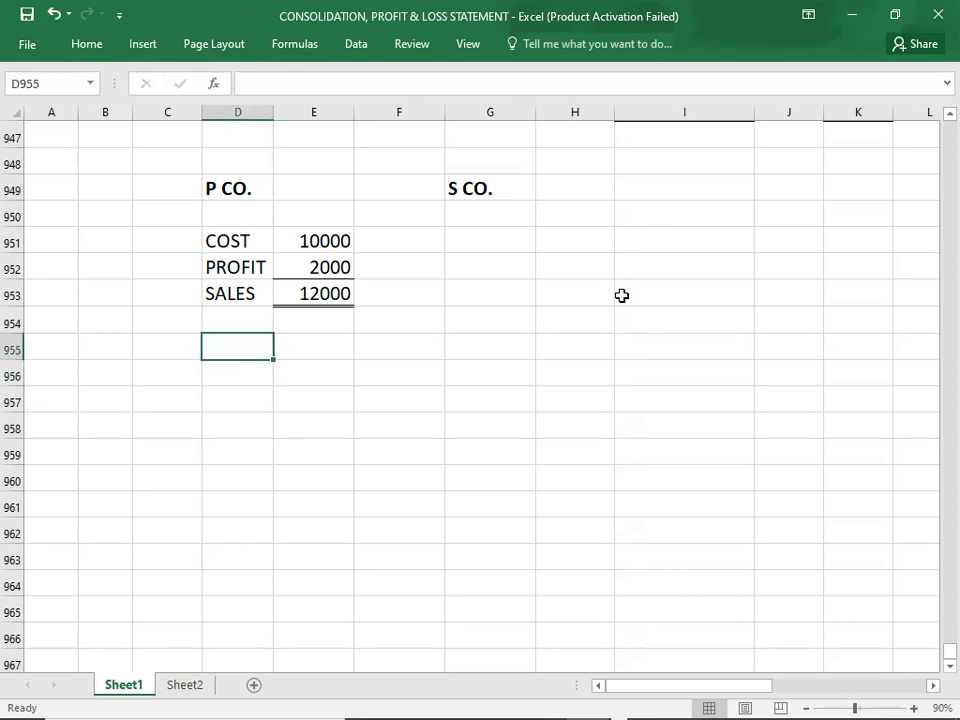
{"action": "type", "text": "A/R"}
{"action": "key", "text": "Return"}
{"action": "key", "text": "Right"}
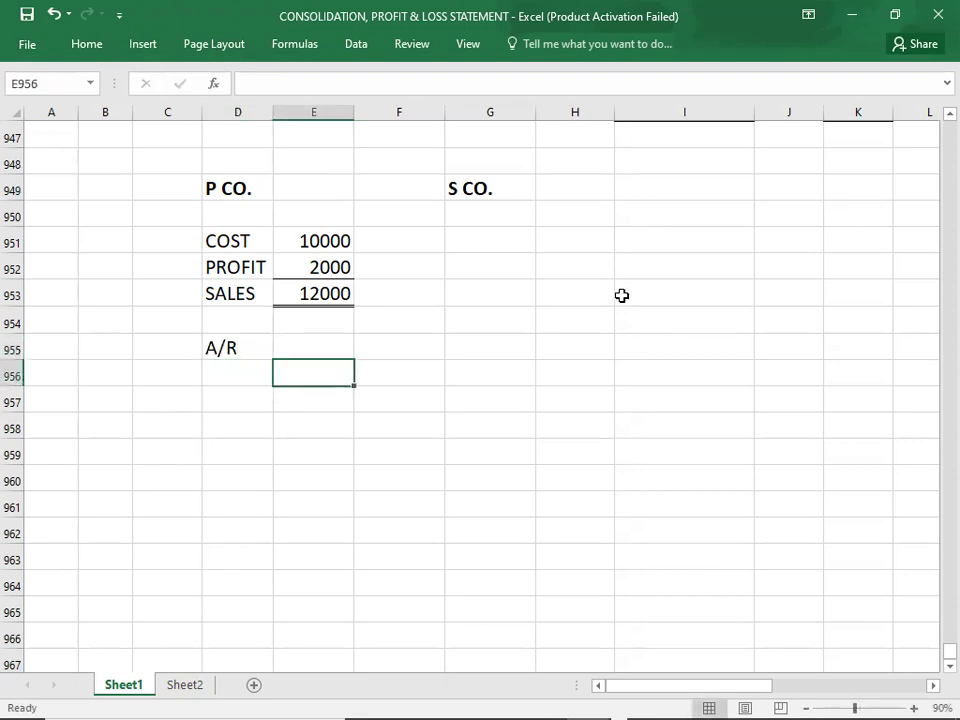
{"action": "type", "text": "SALES"}
{"action": "key", "text": "Up"}
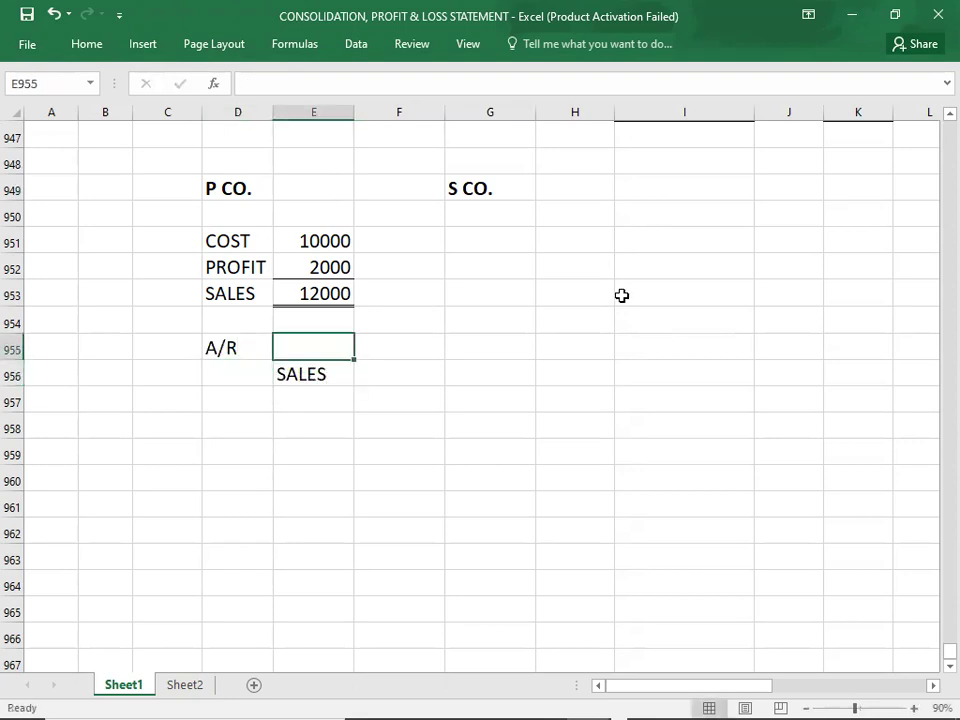
{"action": "key", "text": "Right"}
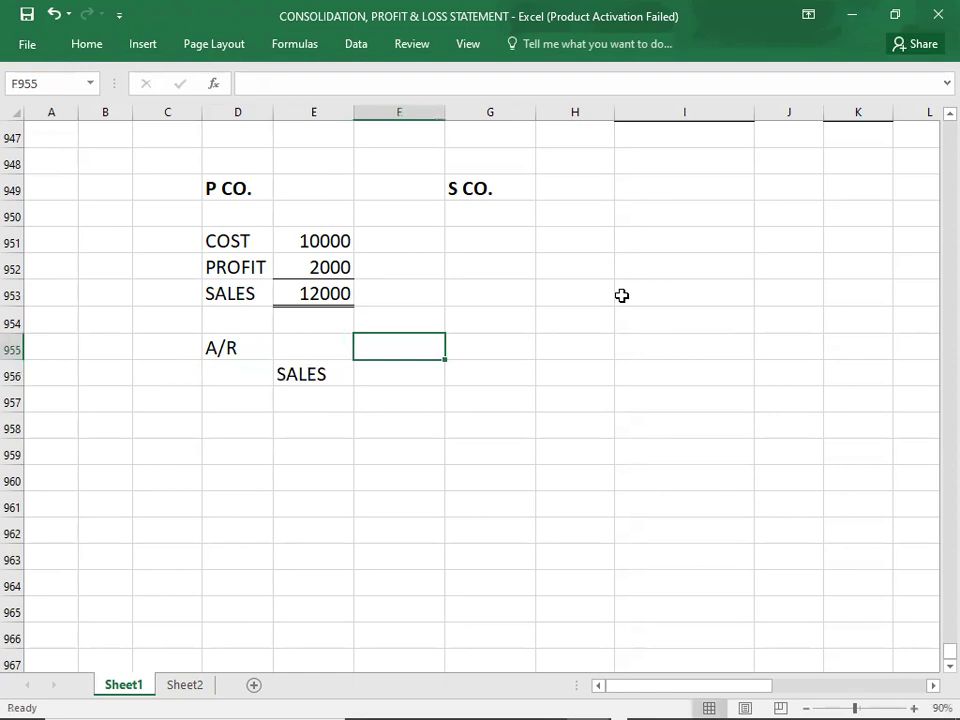
Step: Move the whole P CO. block D949:E956 two columns over so that it starts in B949
{"action": "key", "text": "Left"}
{"action": "key", "text": "Left"}
{"action": "key", "text": "Up"}
{"action": "key", "text": "Up"}
{"action": "key", "text": "Up"}
{"action": "key", "text": "Up"}
{"action": "key", "text": "Up"}
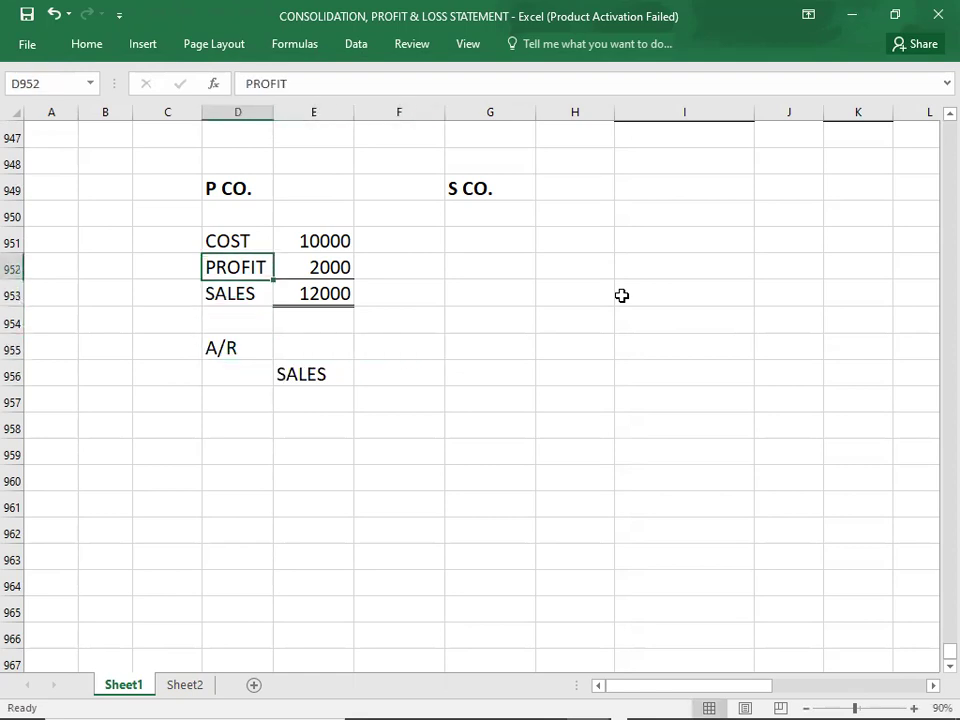
{"action": "key", "text": "Up"}
{"action": "key", "text": "shift+Down"}
{"action": "key", "text": "shift+Down"}
{"action": "key", "text": "shift+Down"}
{"action": "key", "text": "shift+Down"}
{"action": "key", "text": "shift+Down"}
{"action": "key", "text": "shift+Down"}
{"action": "key", "text": "shift+Down"}
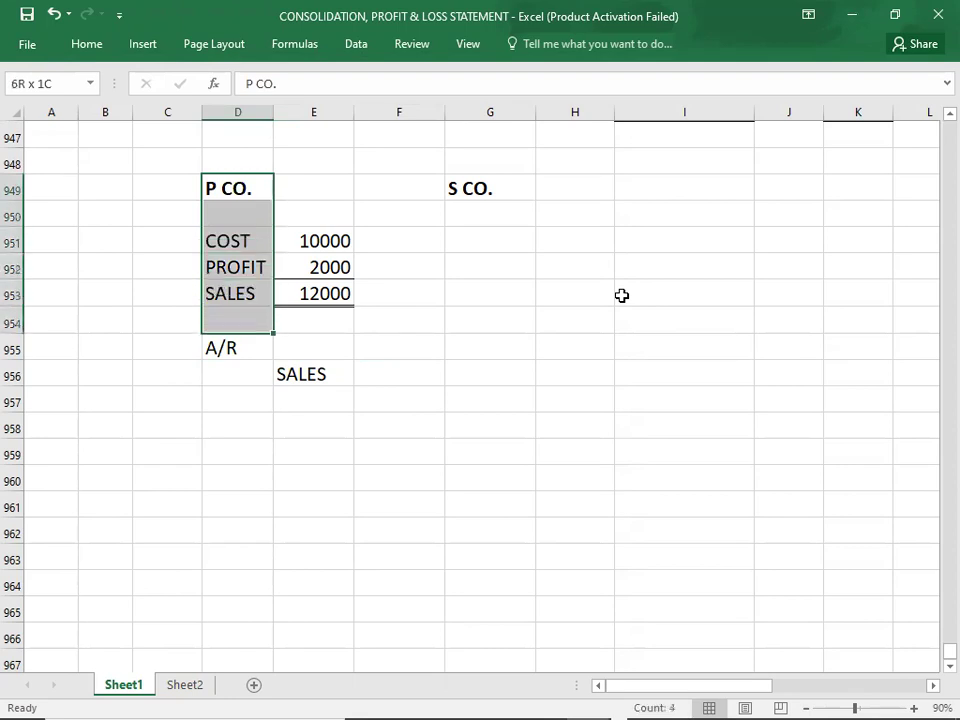
{"action": "key", "text": "shift+Right"}
{"action": "key", "text": "ctrl+x"}
{"action": "key", "text": "Left"}
{"action": "key", "text": "Left"}
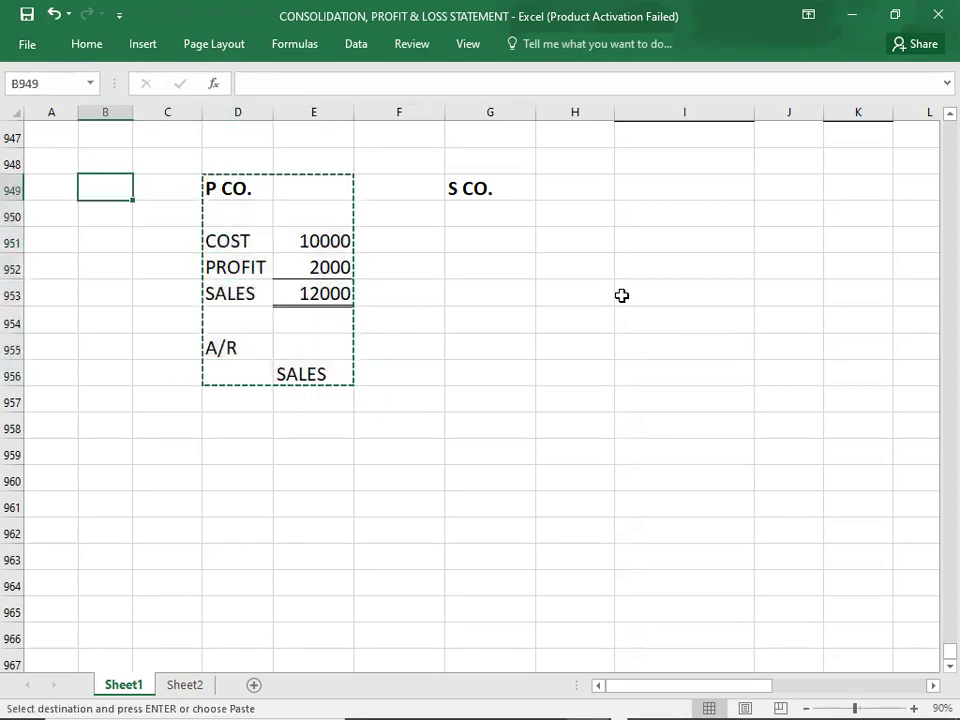
{"action": "key", "text": "ctrl+v"}
Step: Enter the P CO. journal amounts: debit 12000 for A/R in E955 and credit 12000 for SALES in F956
{"action": "key", "text": "Down"}
{"action": "key", "text": "Down"}
{"action": "key", "text": "Down"}
{"action": "key", "text": "Down"}
{"action": "key", "text": "Right"}
{"action": "key", "text": "Right"}
{"action": "key", "text": "Right"}
{"action": "key", "text": "Down"}
{"action": "key", "text": "Down"}
{"action": "type", "text": "12000"}
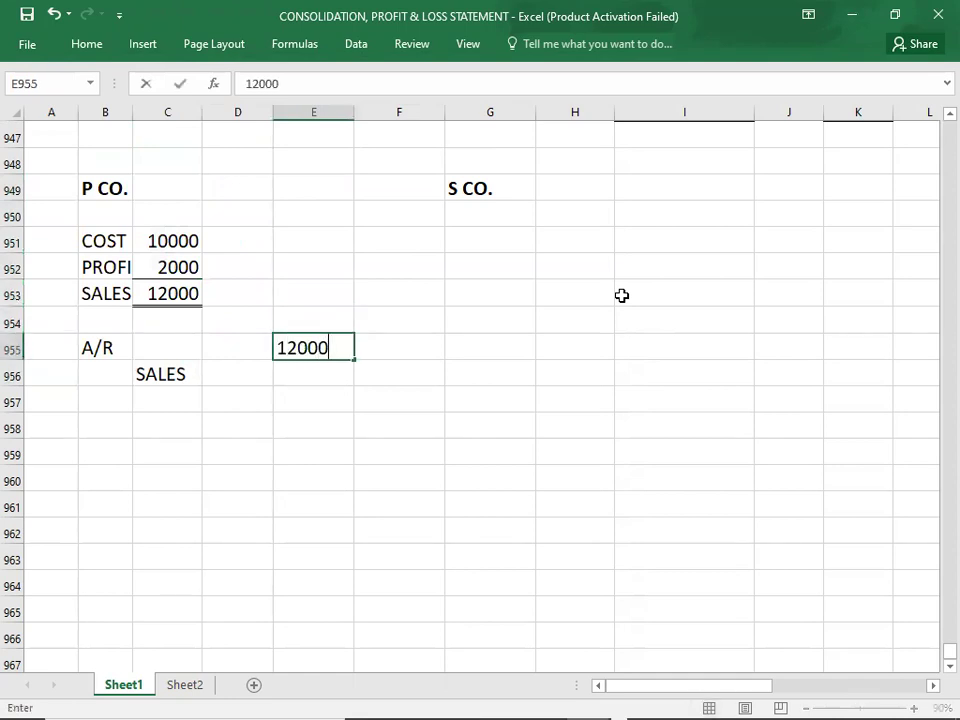
{"action": "key", "text": "Return"}
{"action": "key", "text": "Tab"}
{"action": "type", "text": "12000"}
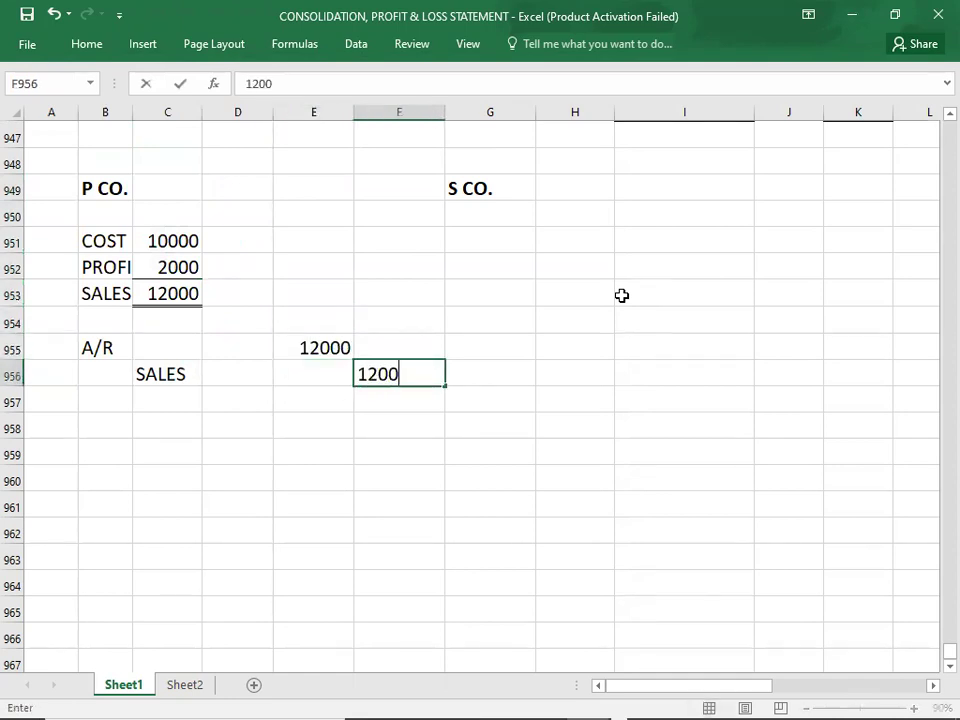
{"action": "key", "text": "Return"}
Step: Move the S CO. heading from G949 to H949
{"action": "left_click", "coordinate": [496, 196]}
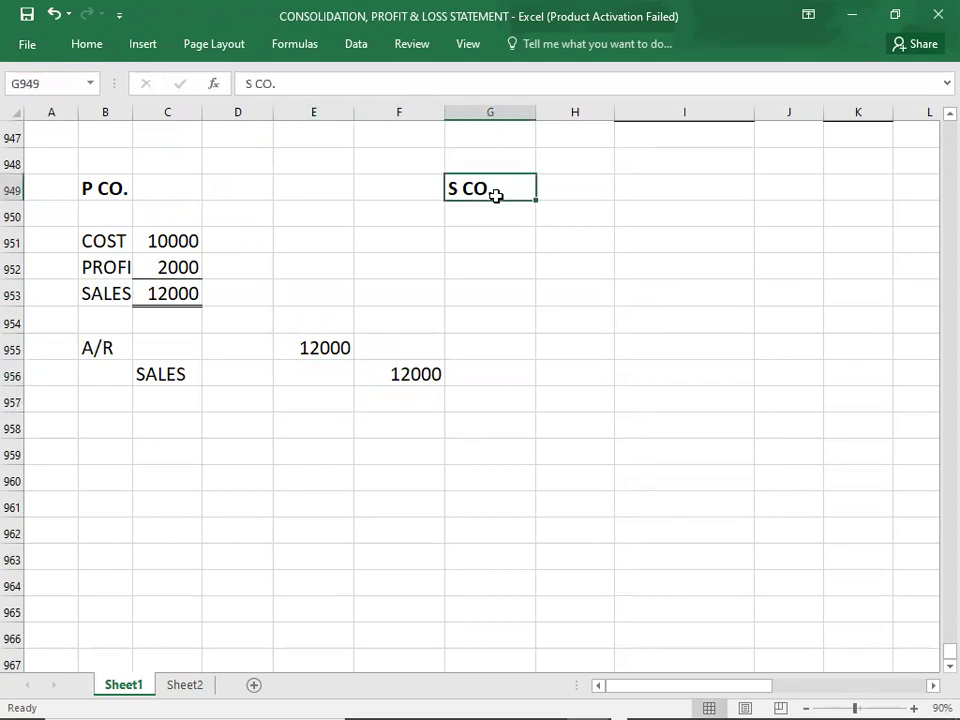
{"action": "key", "text": "ctrl+x"}
{"action": "key", "text": "Right"}
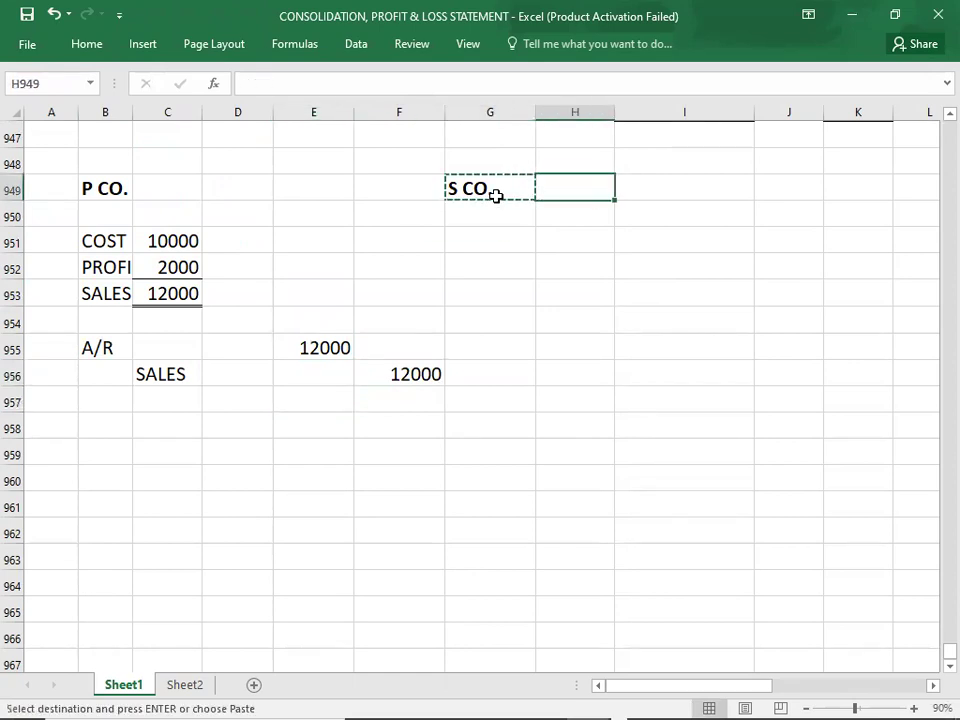
{"action": "key", "text": "Return"}
Step: Enter the journal entry accounts for S CO.: PURCHASES in H955 and A/P indented in I956
{"action": "key", "text": "Down"}
{"action": "key", "text": "Down"}
{"action": "key", "text": "Down"}
{"action": "key", "text": "Down"}
{"action": "key", "text": "Down"}
{"action": "key", "text": "Down"}
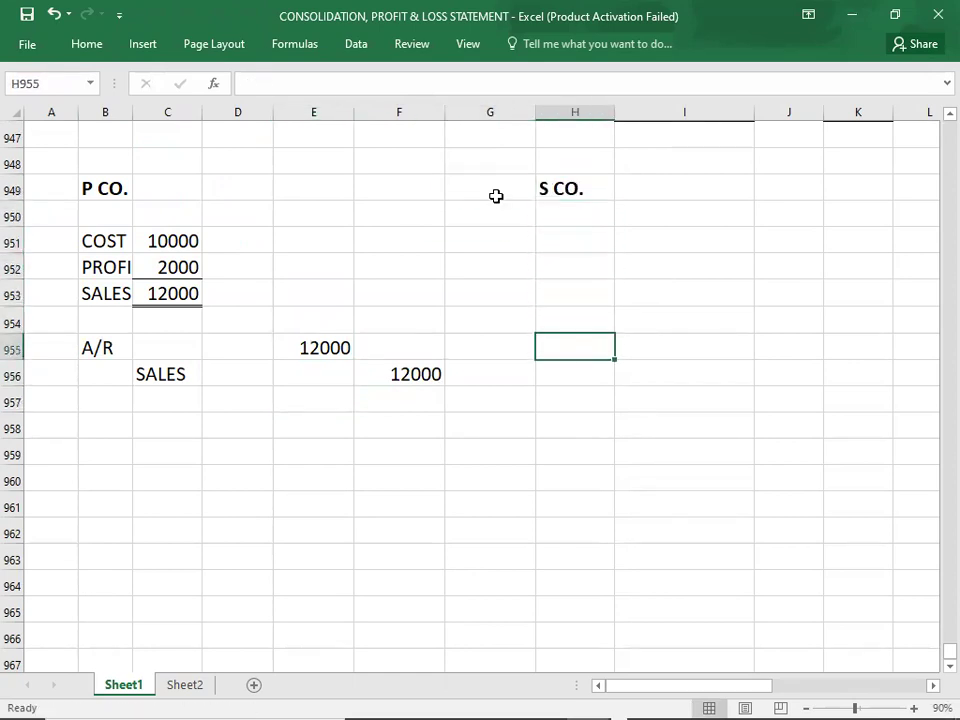
{"action": "type", "text": "PURCH"}
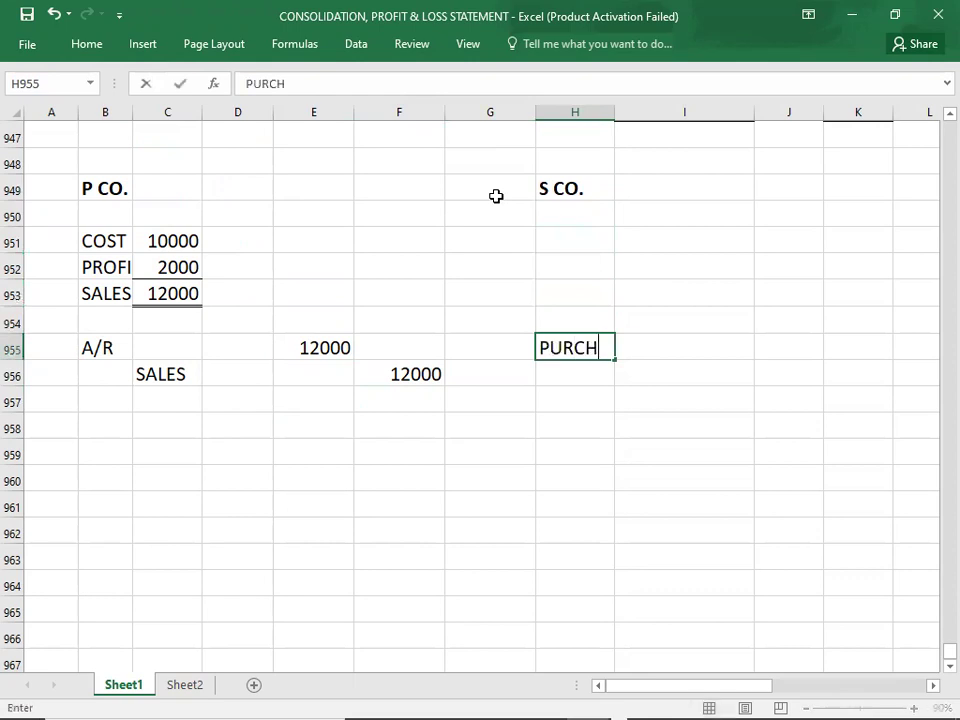
{"action": "type", "text": "ASES"}
{"action": "key", "text": "Return"}
{"action": "key", "text": "Right"}
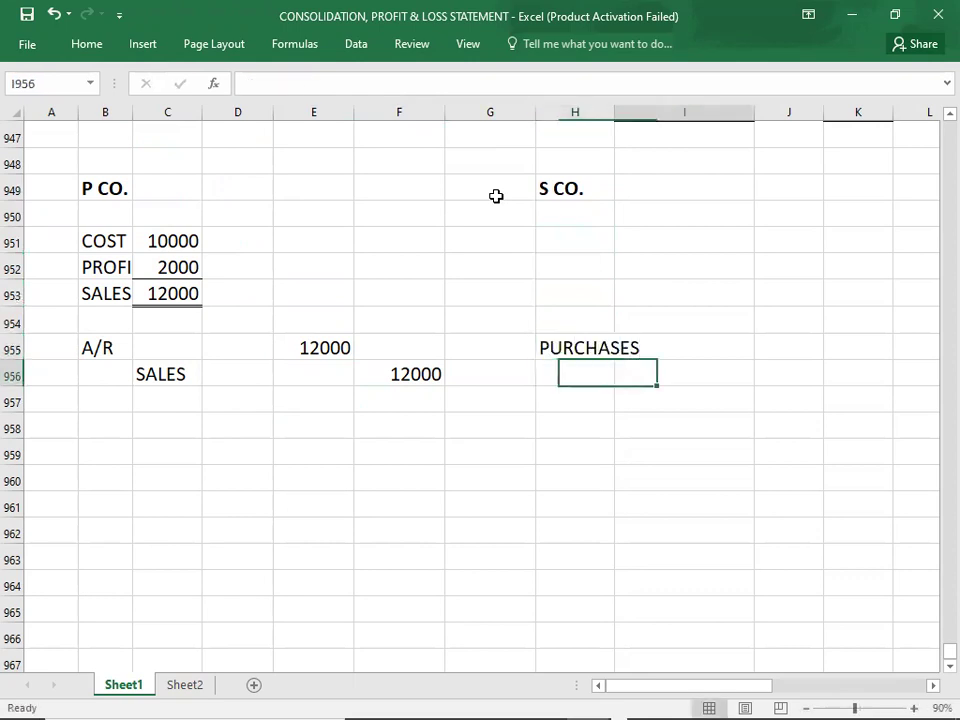
{"action": "type", "text": "A/P"}
{"action": "key", "text": "Right"}
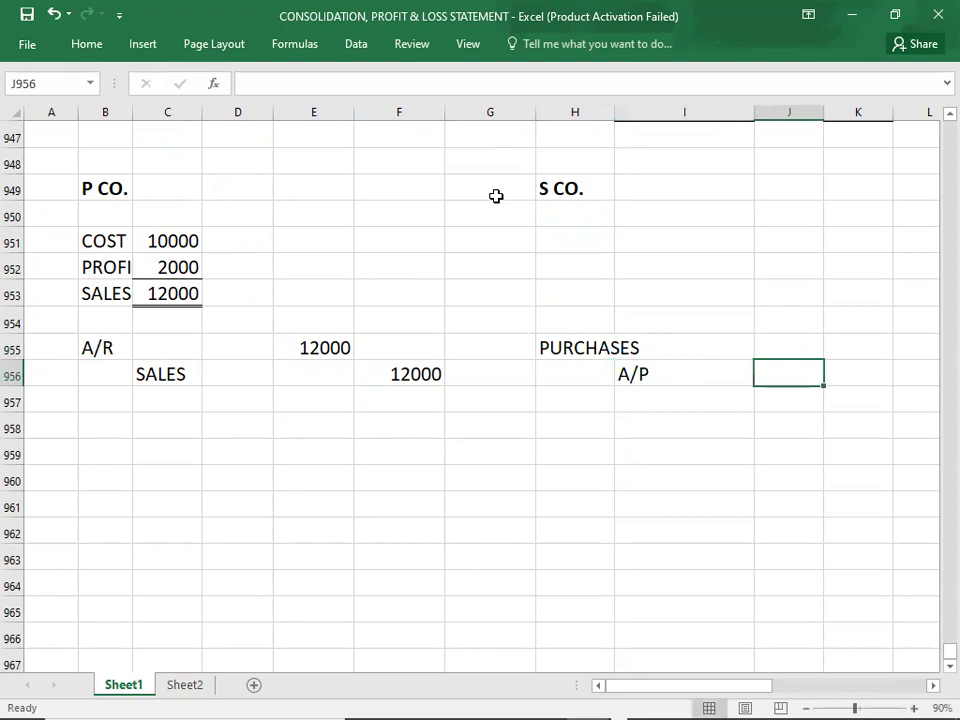
Step: Narrow column I and enter the S CO. journal amounts: debit 12000 for PURCHASES in K955 and credit 12000 for A/P in L956
{"action": "left_click_drag", "start_coordinate": [757, 110], "coordinate": [697, 121]}
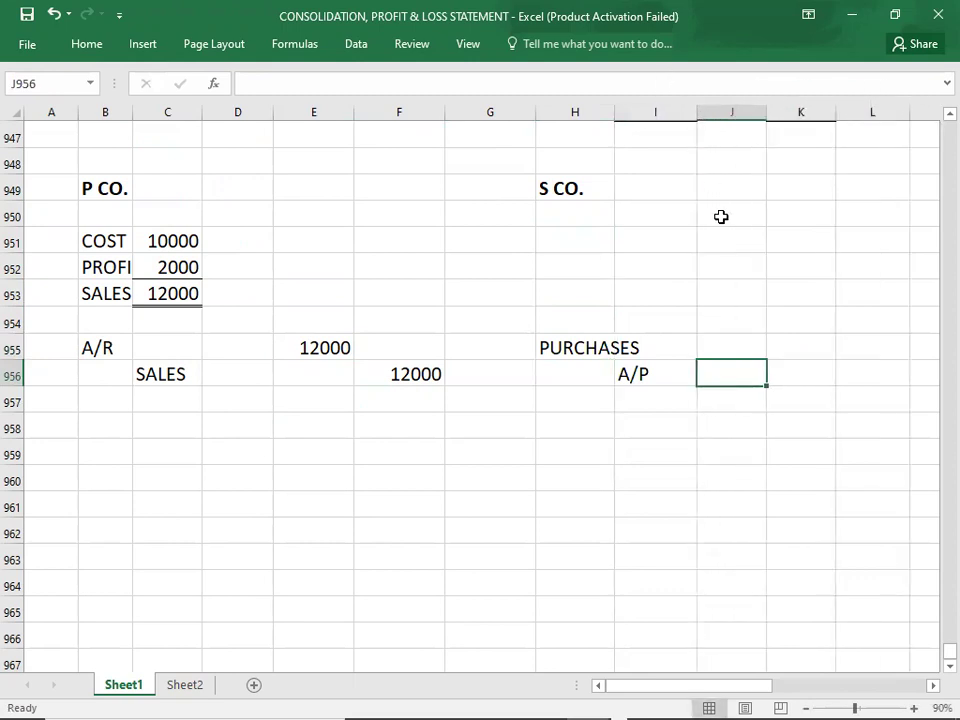
{"action": "left_click", "coordinate": [783, 337]}
{"action": "left_click_drag", "start_coordinate": [783, 337], "coordinate": [771, 478]}
{"action": "type", "text": "12000"}
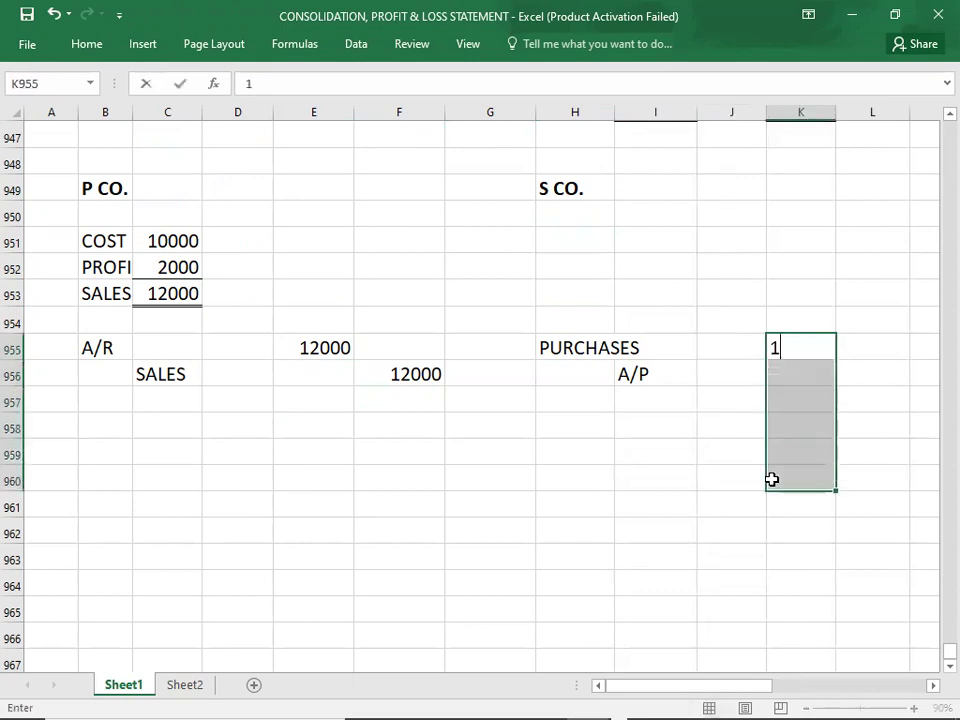
{"action": "key", "text": "Return"}
{"action": "key", "text": "Return"}
{"action": "key", "text": "Return"}
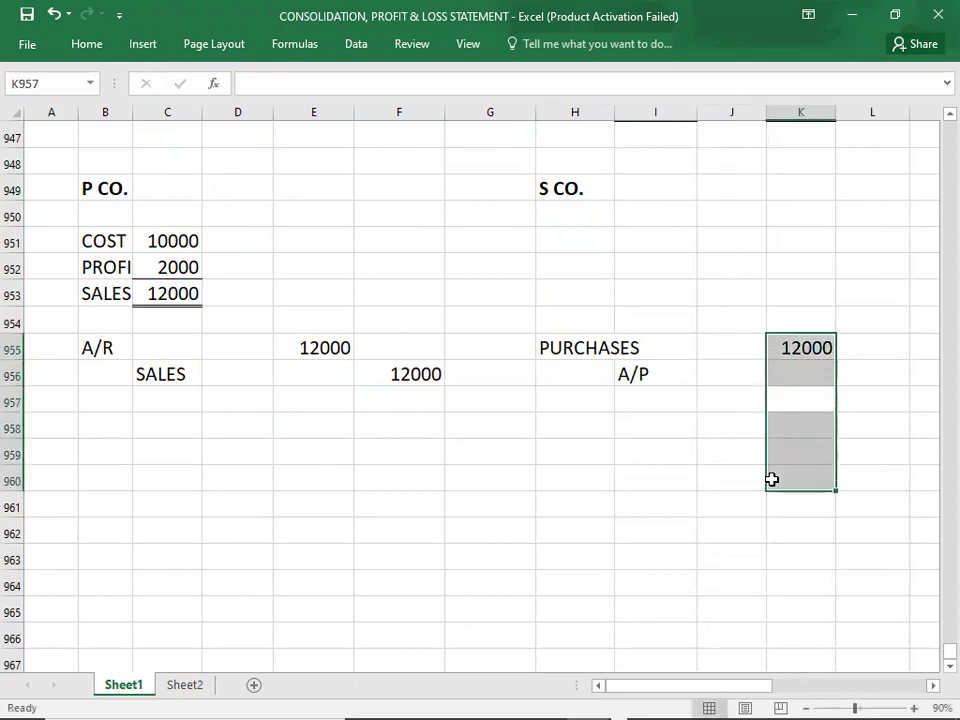
{"action": "left_click", "coordinate": [864, 378]}
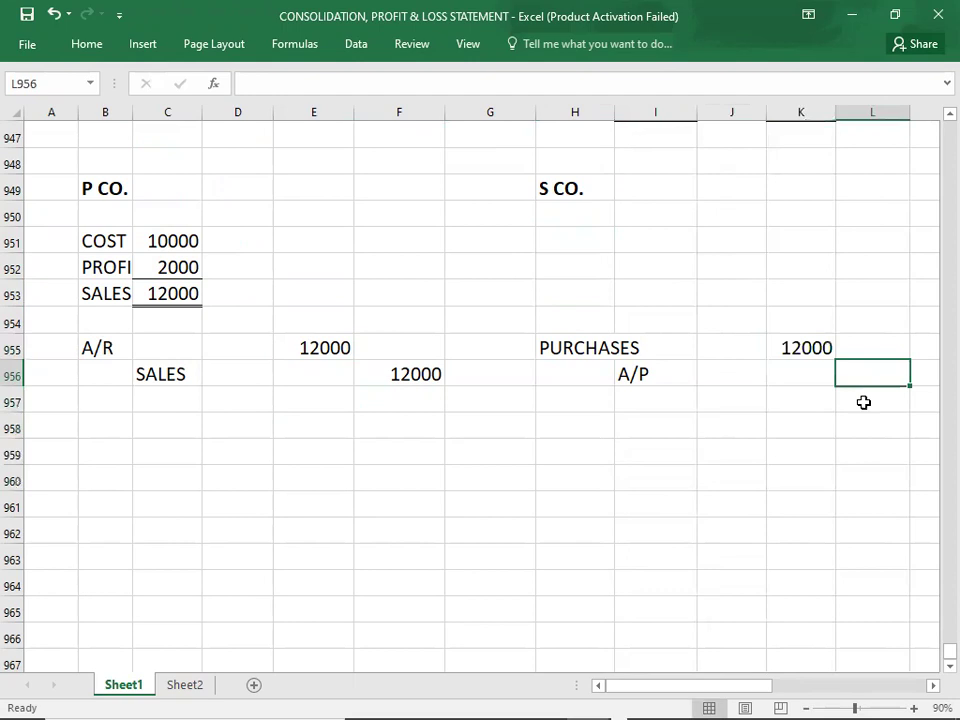
{"action": "type", "text": "12000"}
{"action": "key", "text": "Return"}
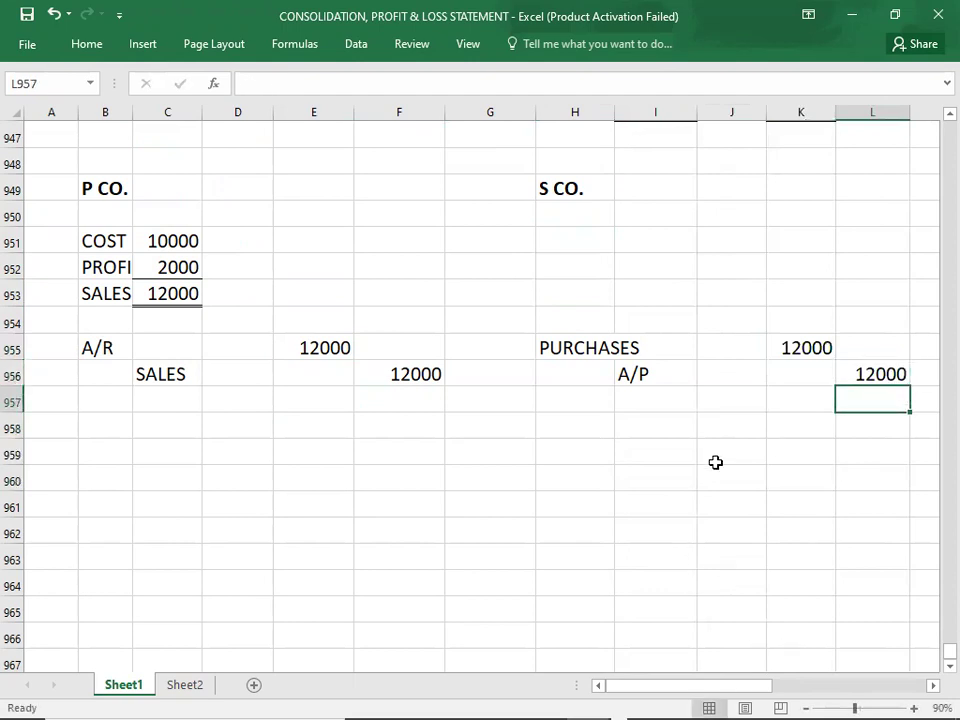
Step: Select the whole P CO. and S CO. illustration, B949:L957
{"action": "left_click", "coordinate": [90, 188]}
{"action": "key", "text": "shift+Right"}
{"action": "key", "text": "shift+Right"}
{"action": "key", "text": "shift+Right"}
{"action": "key", "text": "shift+Right"}
{"action": "key", "text": "shift+Right"}
{"action": "key", "text": "shift+Right"}
{"action": "key", "text": "shift+Right"}
{"action": "key", "text": "shift+Right"}
{"action": "key", "text": "shift+Right"}
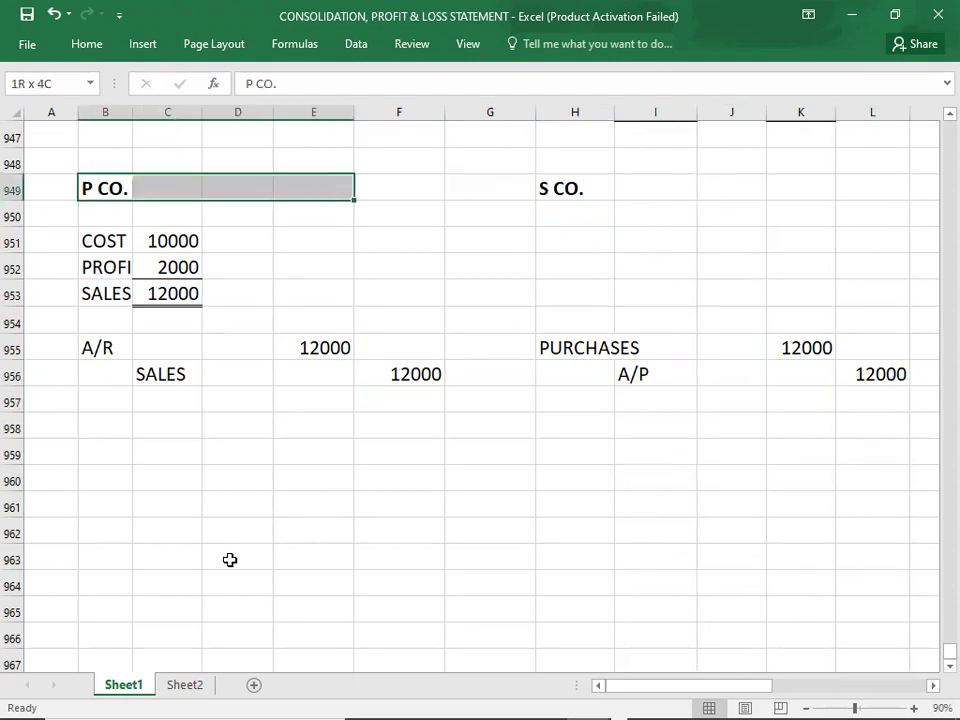
{"action": "key", "text": "shift+Right"}
{"action": "key", "text": "shift+Down"}
{"action": "key", "text": "shift+Down"}
{"action": "key", "text": "shift+Down"}
{"action": "key", "text": "shift+Down"}
{"action": "key", "text": "shift+Down"}
{"action": "key", "text": "shift+Down"}
{"action": "key", "text": "shift+Down"}
{"action": "key", "text": "shift+Down"}
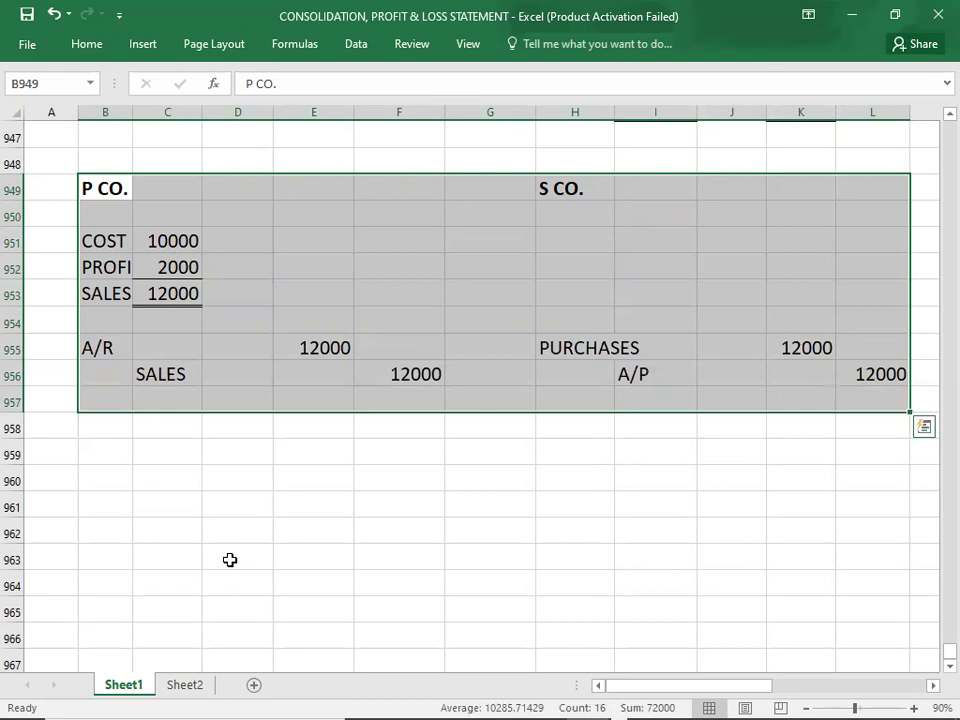
Step: Widen column B slightly so that the PROFIT label in B952 fits within its cell
{"action": "double_click", "coordinate": [132, 110]}
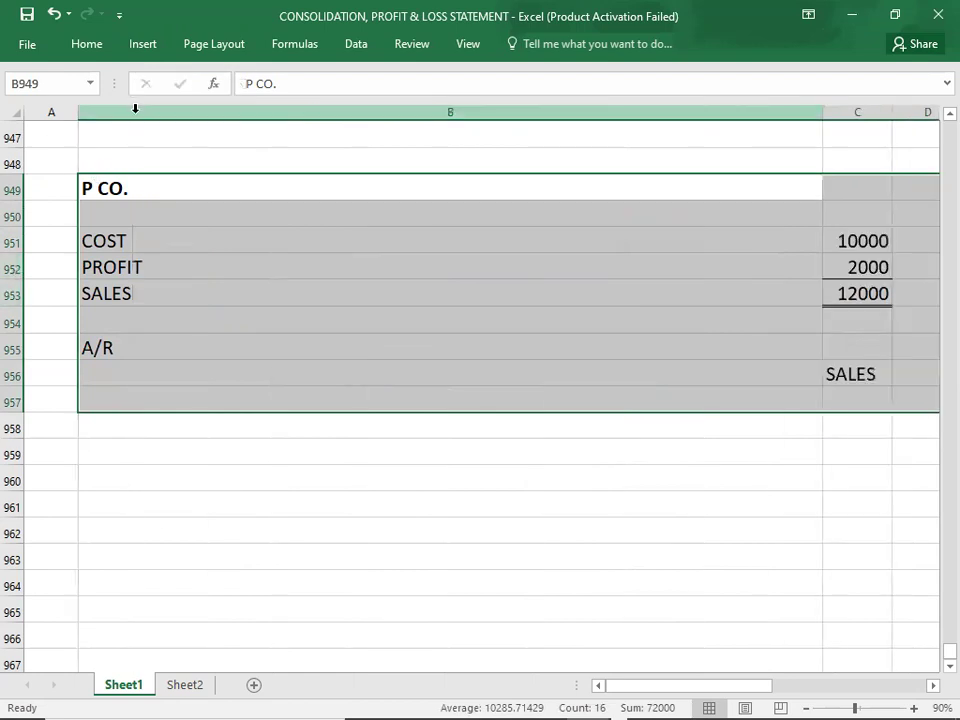
{"action": "key", "text": "ctrl+z"}
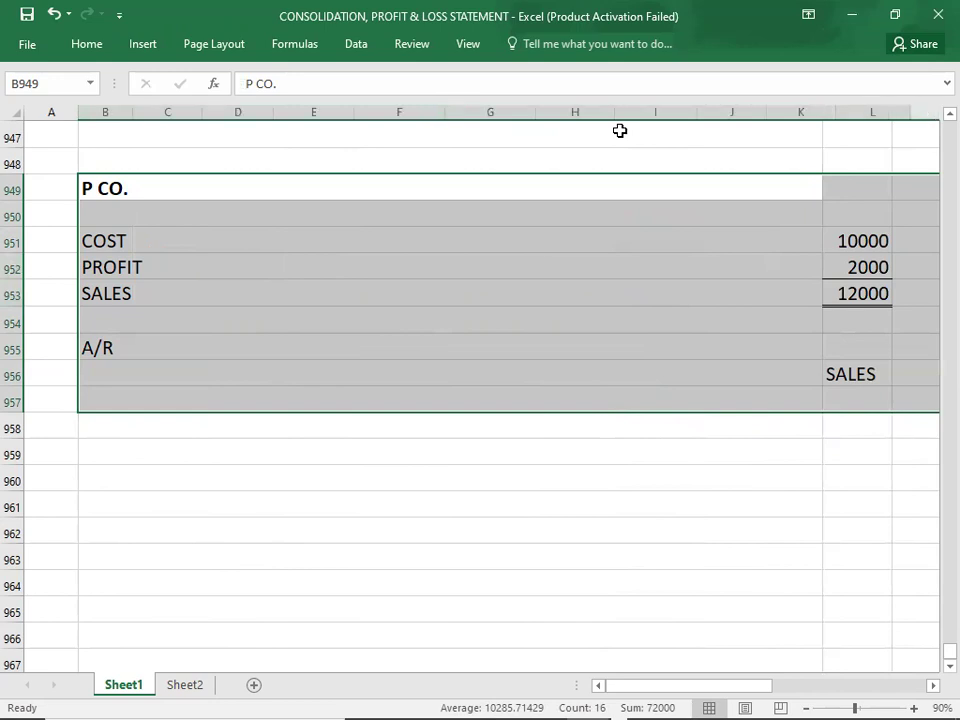
{"action": "left_click", "coordinate": [122, 133]}
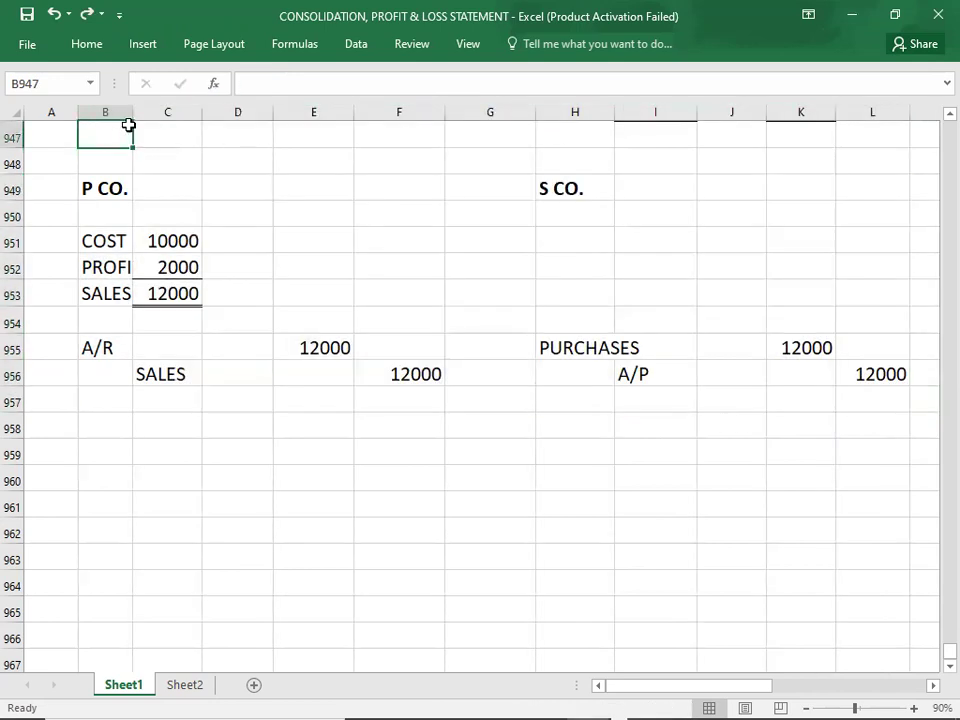
{"action": "left_click_drag", "start_coordinate": [132, 114], "coordinate": [143, 115]}
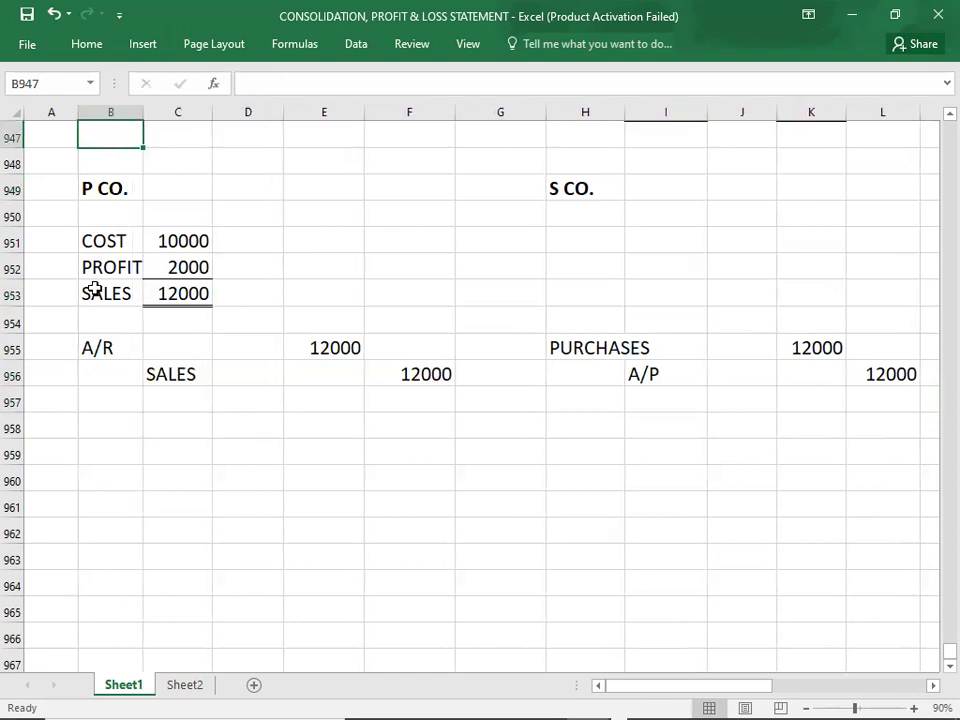
Step: Highlight the P CO. and S CO. figures and journal entries in B949:L956 for review
{"action": "left_click", "coordinate": [99, 188]}
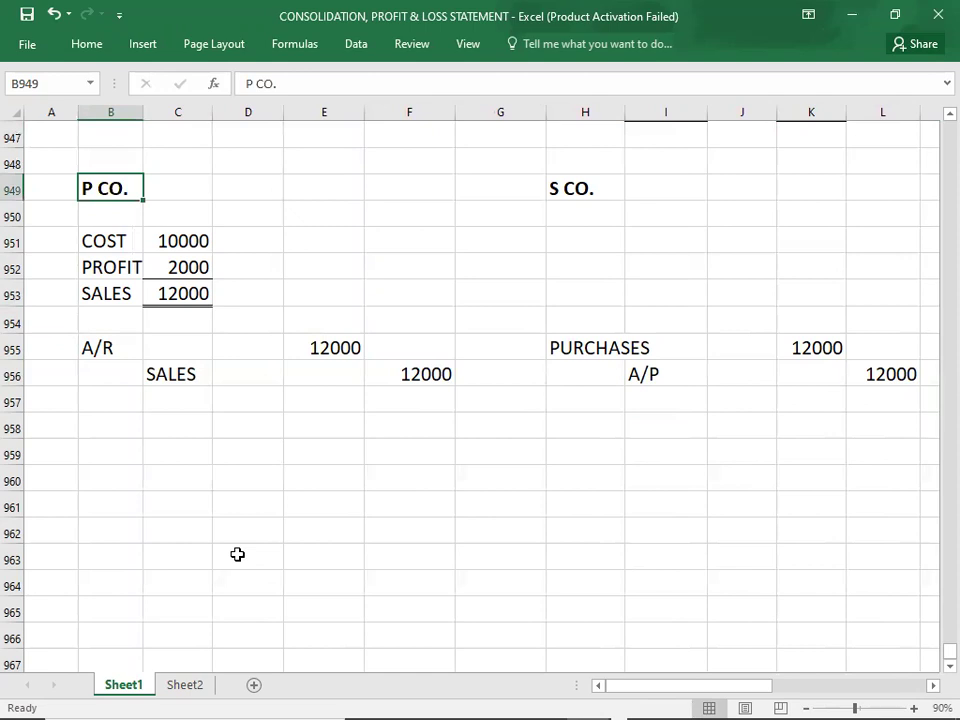
{"action": "key", "text": "shift+Right"}
{"action": "key", "text": "shift+Right"}
{"action": "key", "text": "shift+Right"}
{"action": "key", "text": "shift+Right"}
{"action": "key", "text": "shift+Right"}
{"action": "key", "text": "shift+Right"}
{"action": "key", "text": "shift+Right"}
{"action": "key", "text": "shift+Right"}
{"action": "key", "text": "shift+Right"}
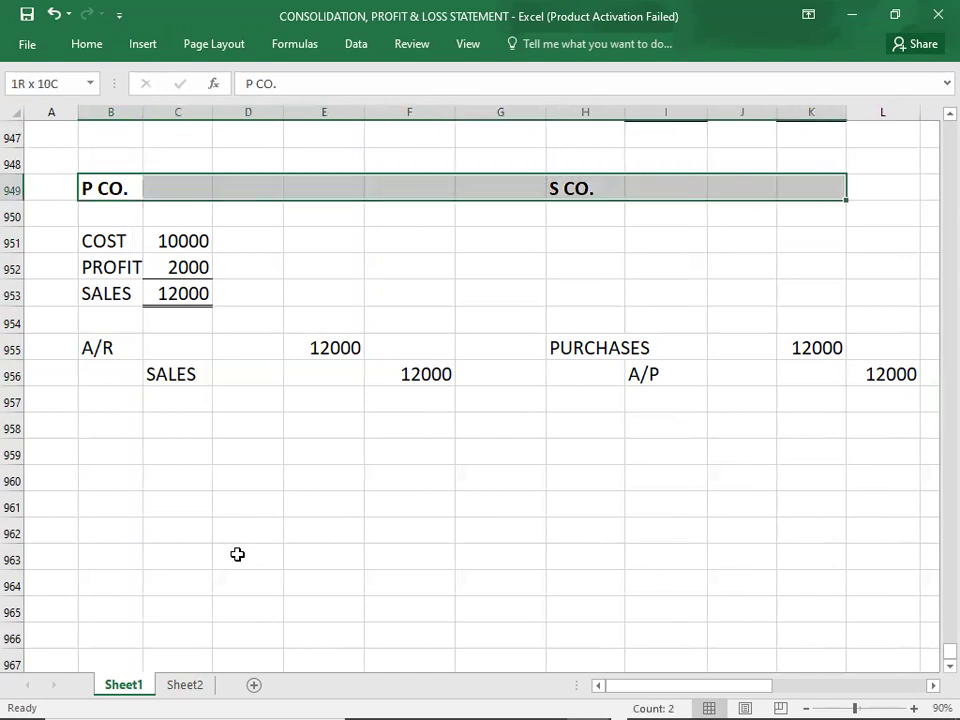
{"action": "key", "text": "shift+Right"}
{"action": "key", "text": "shift+Down"}
{"action": "key", "text": "shift+Down"}
{"action": "key", "text": "shift+Down"}
{"action": "key", "text": "shift+Down"}
{"action": "key", "text": "shift+Down"}
{"action": "key", "text": "shift+Down"}
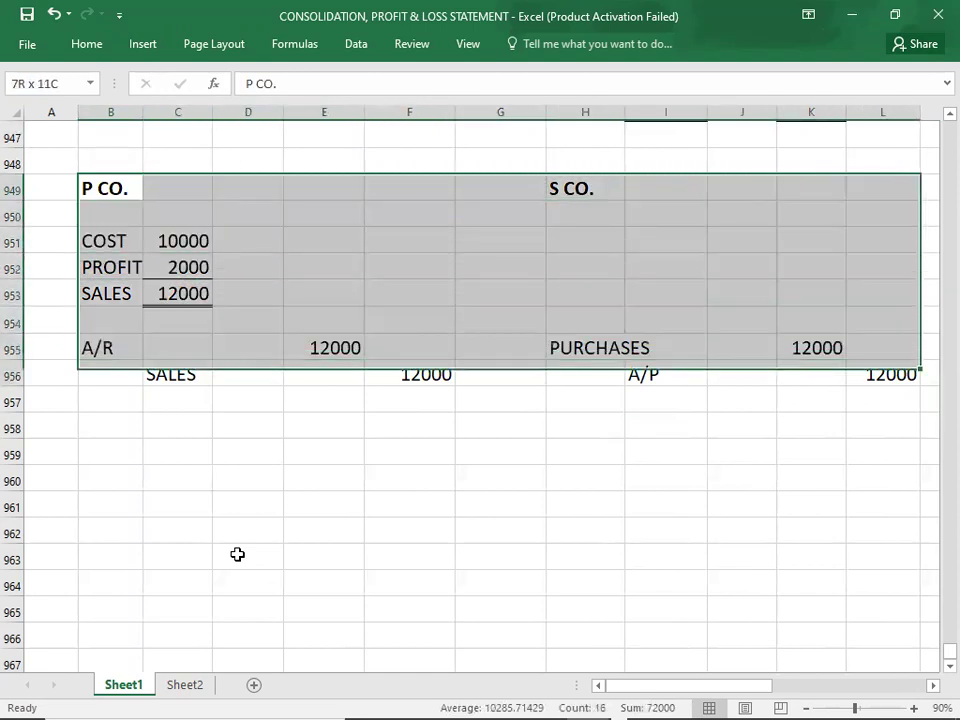
{"action": "key", "text": "shift+Down"}
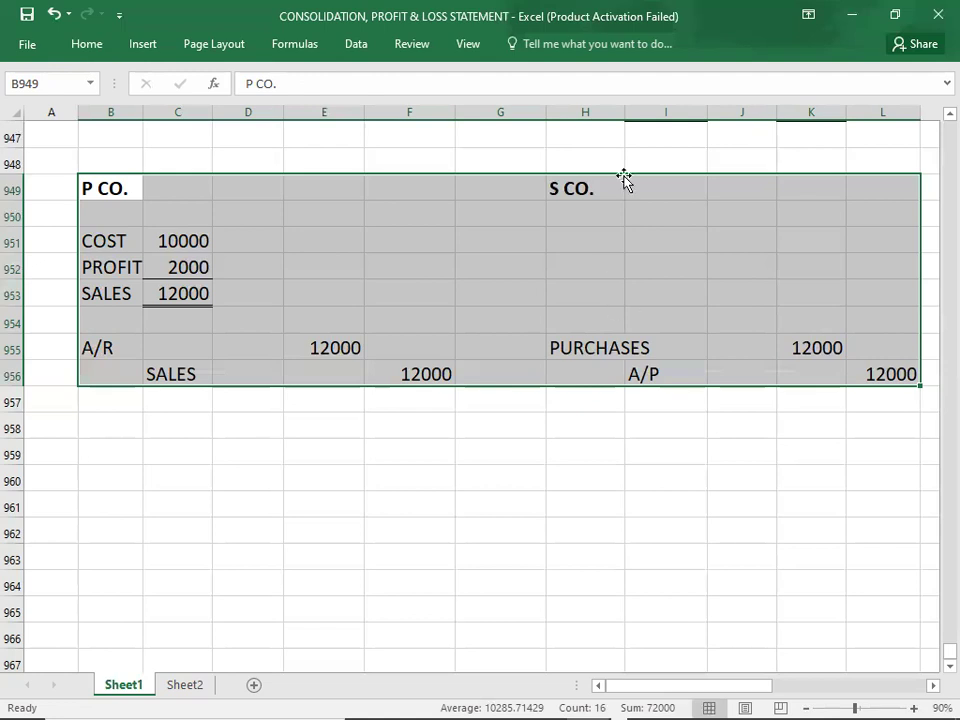
Step: Review the profit amount in C952 and the P CO. and S CO. headings in B949 and H949
{"action": "left_click", "coordinate": [168, 267]}
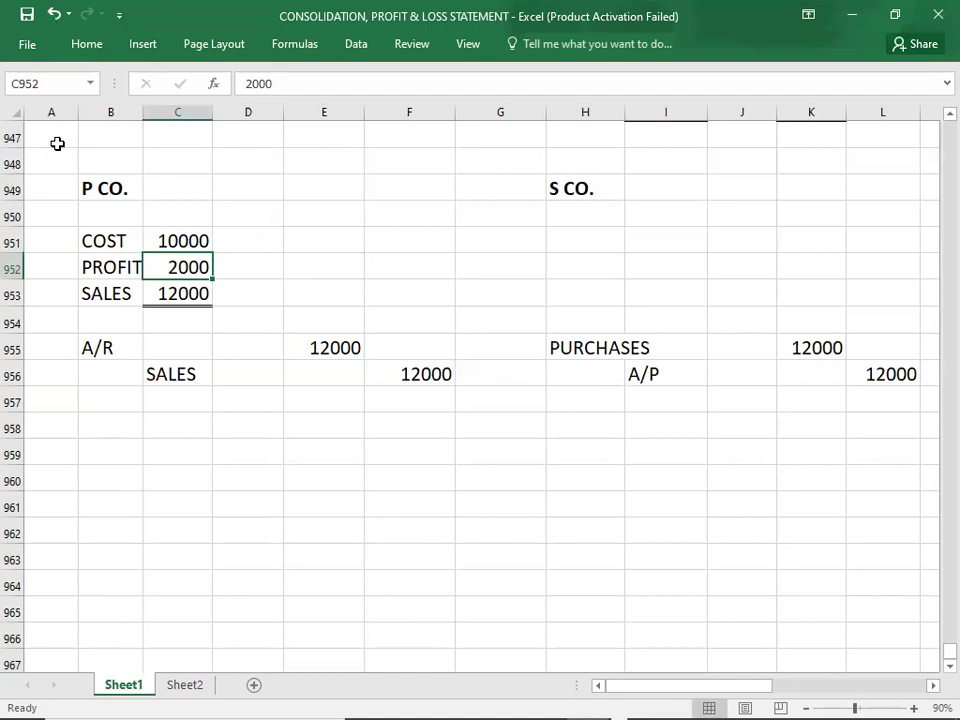
{"action": "left_click", "coordinate": [101, 187]}
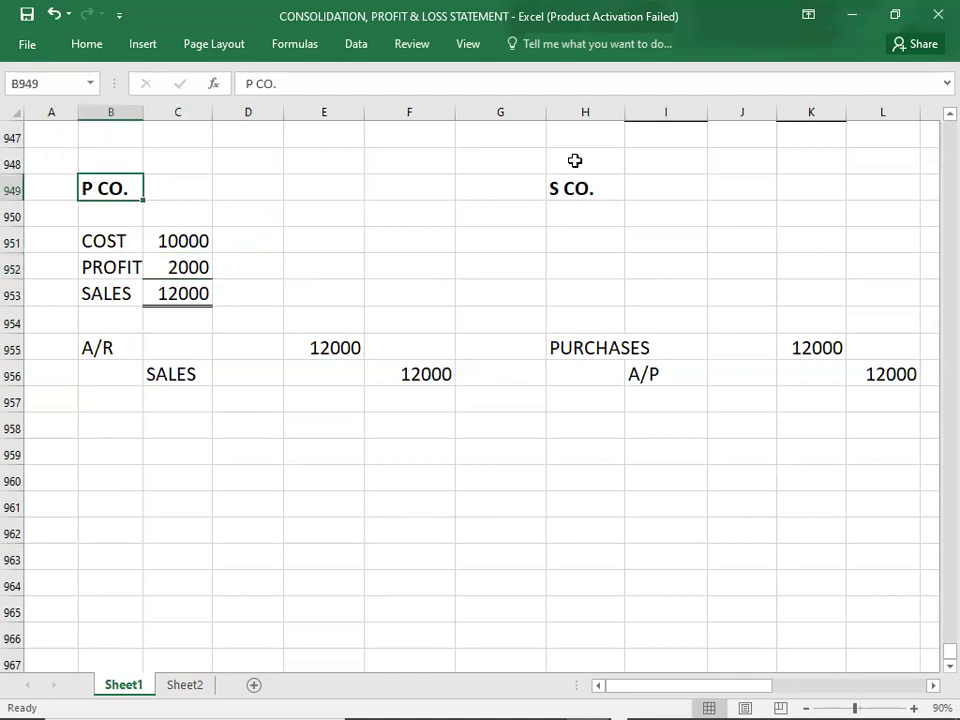
{"action": "left_click", "coordinate": [591, 190]}
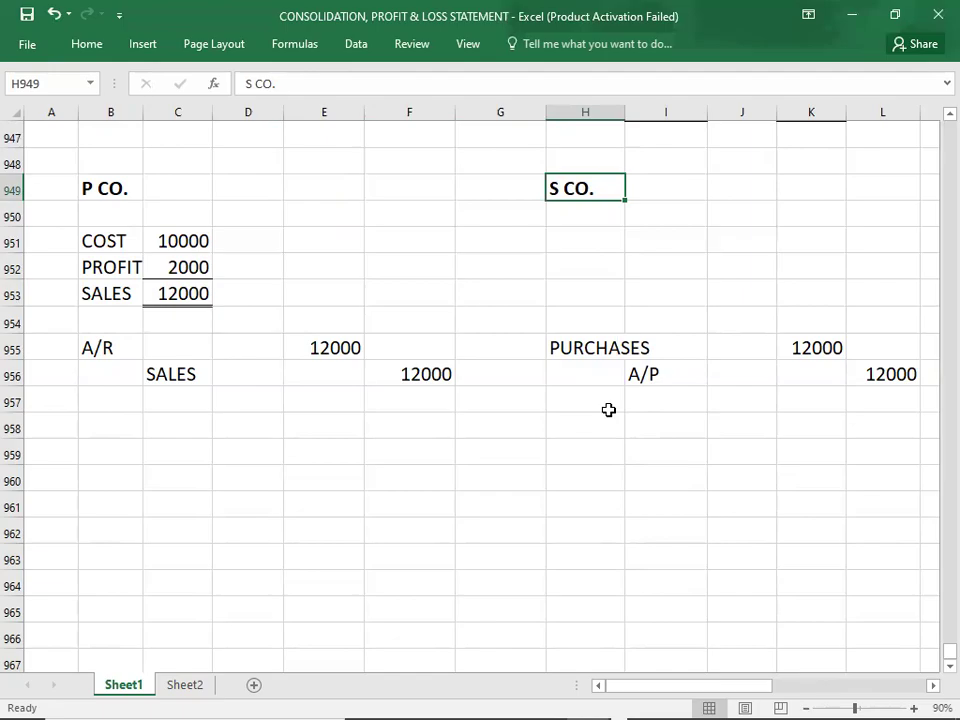
Step: Check the goods transfer details in Consolidation 2022.pdf and bring up slide 41, Provision for Unrealised Profit (PURP), in the PowerPoint slide show
{"action": "key", "text": "alt+Tab"}
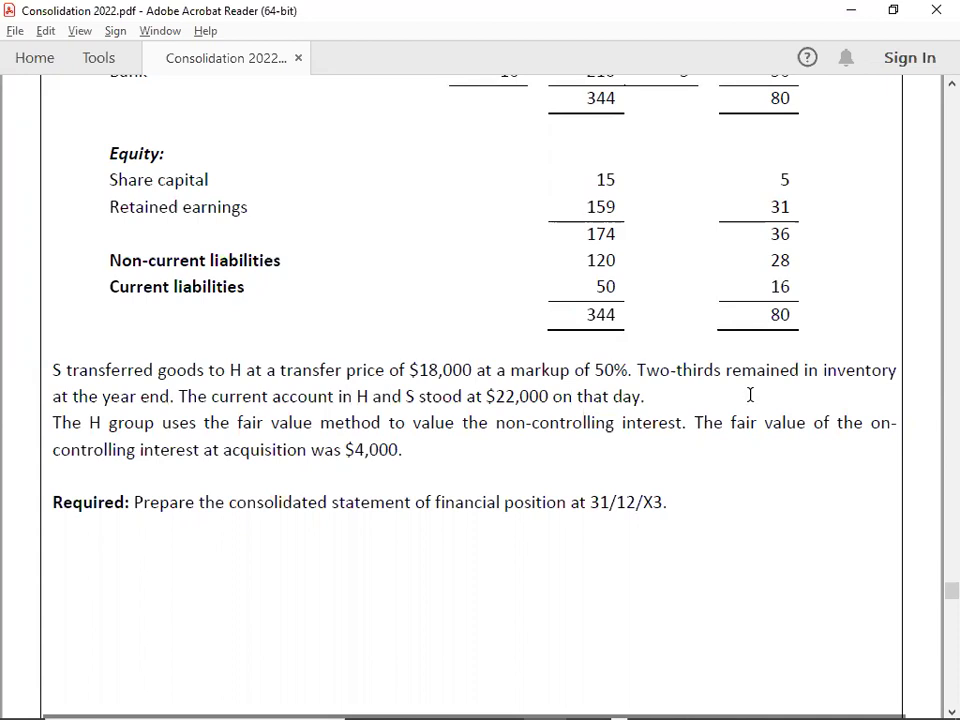
{"action": "key", "text": "alt+Tab"}
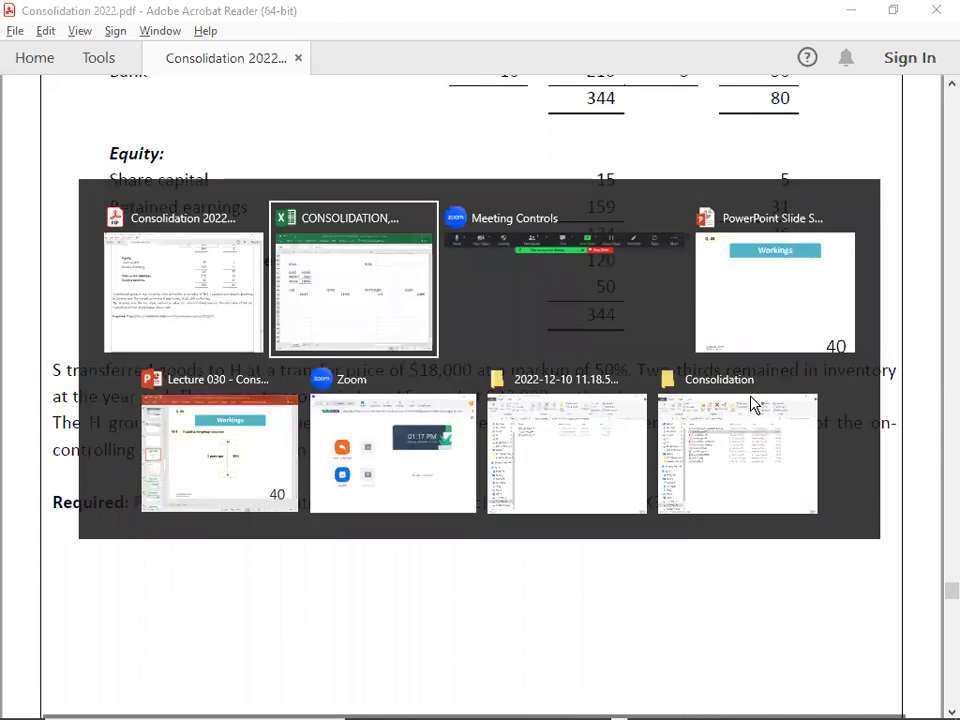
{"action": "key", "text": "alt+Tab"}
{"action": "key", "text": "alt+Tab"}
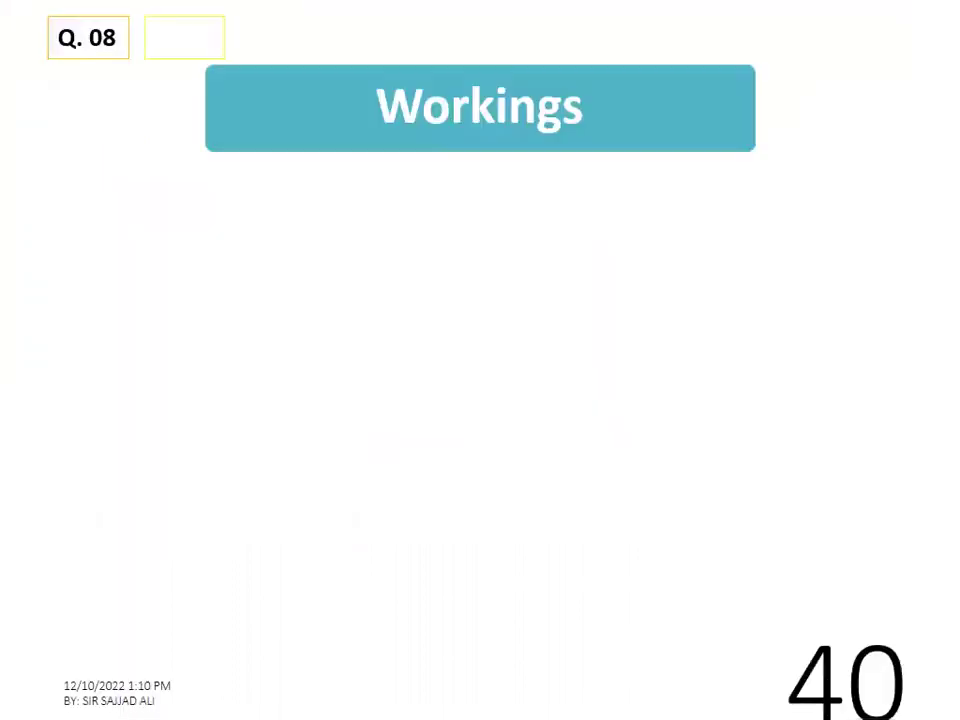
{"action": "key", "text": "Down"}
{"action": "key", "text": "Down"}
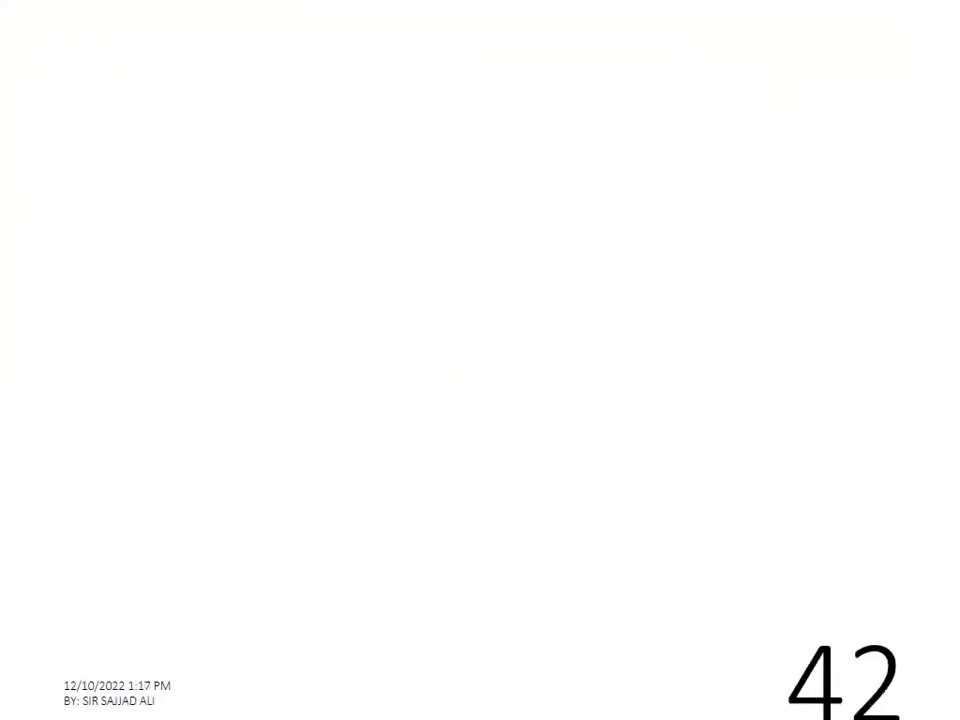
{"action": "key", "text": "Up"}
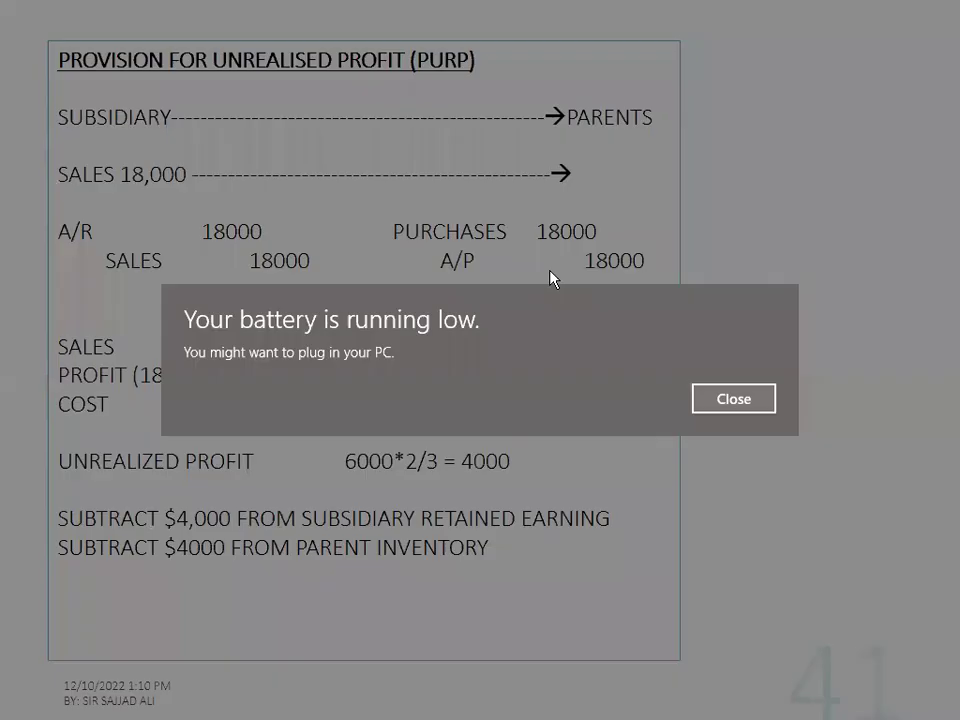
{"action": "left_click", "coordinate": [712, 409]}
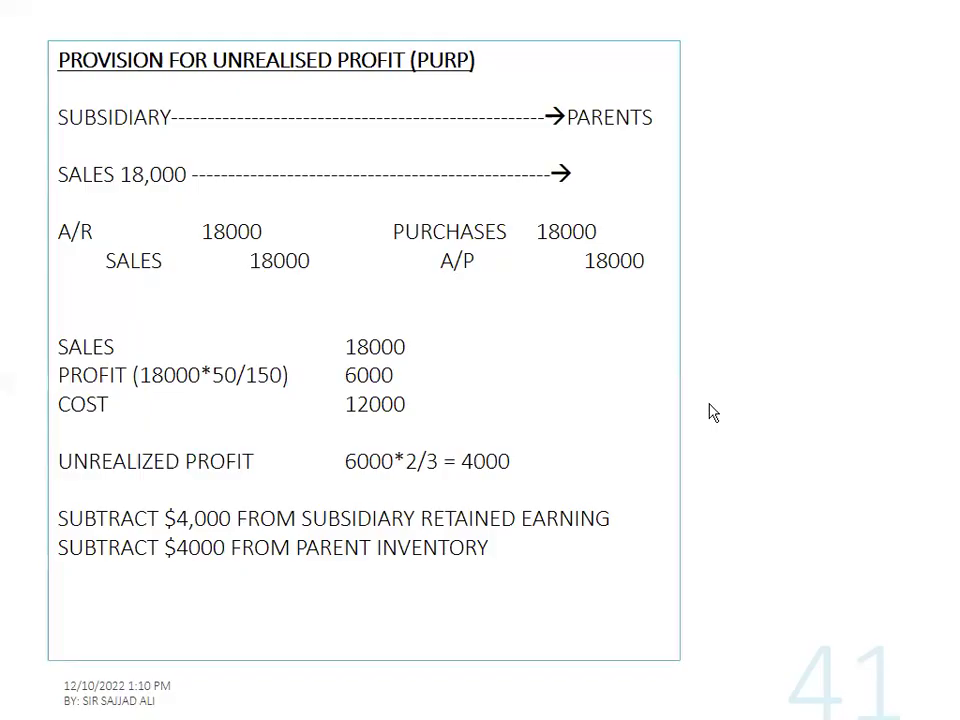